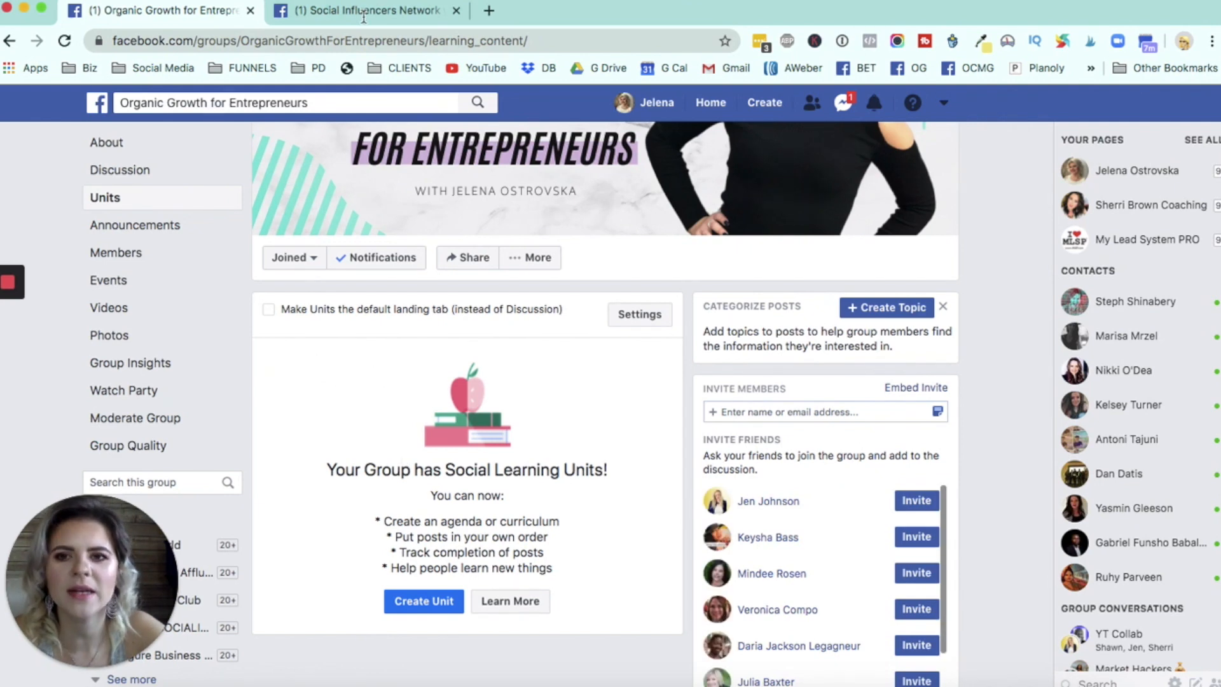
- Switch to the Social Influencers Network group and examine its units page, including the lessons in the Unlimited Influencer Video Series unit
left_click(360, 17)
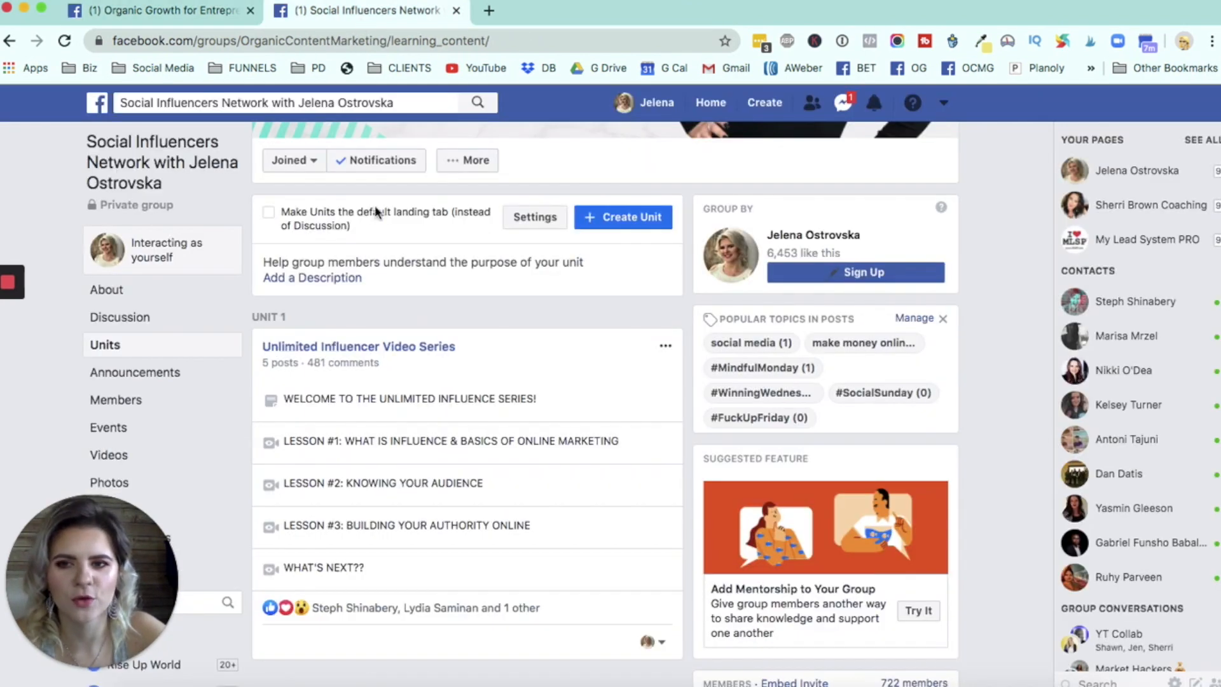
scroll(409, 403, "up", 5)
scroll(552, 369, "down", 3)
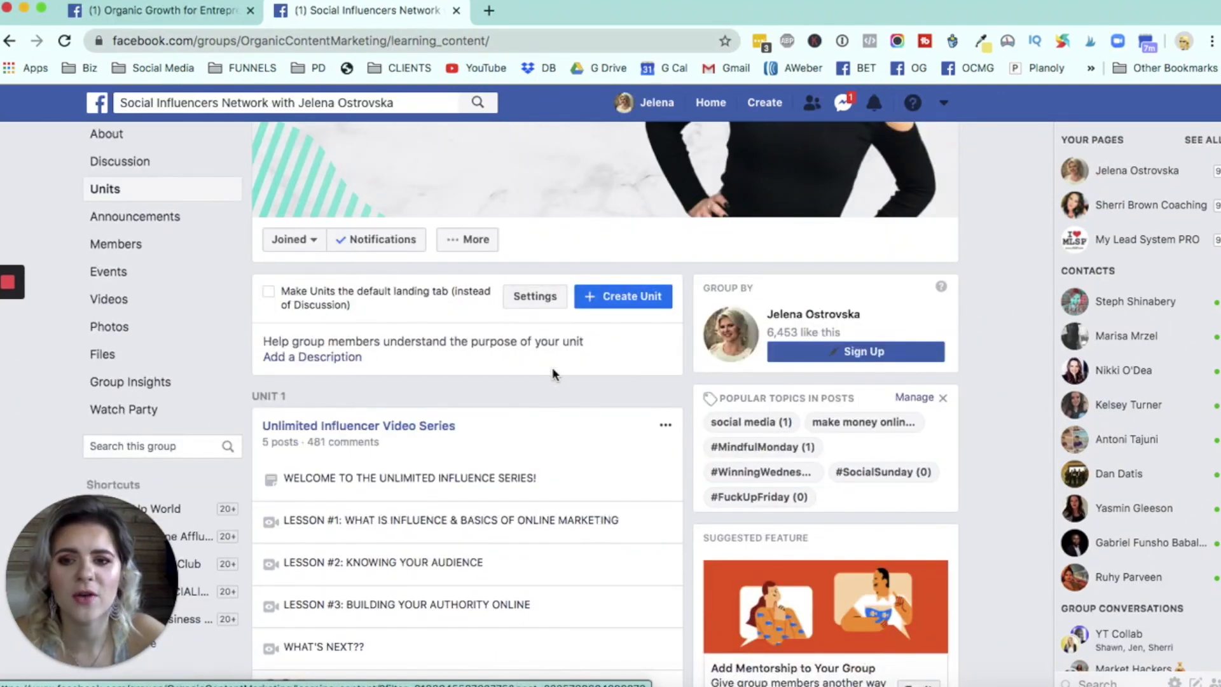
scroll(472, 472, "down", 3)
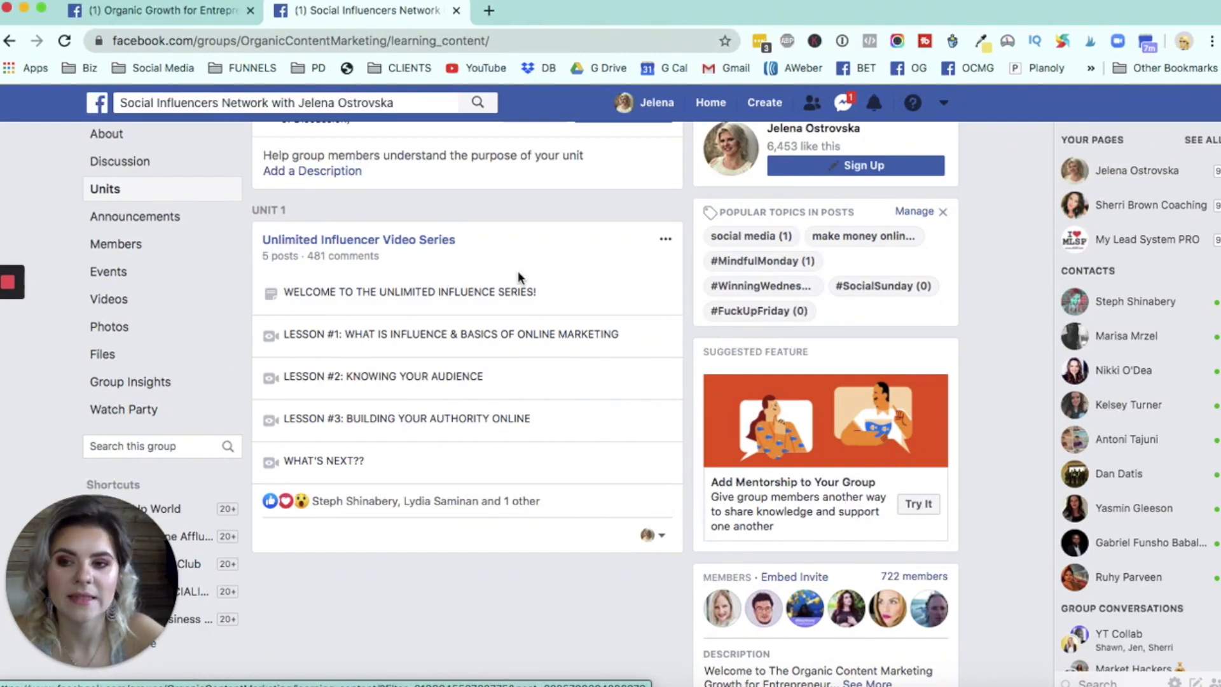
scroll(491, 251, "up", 3)
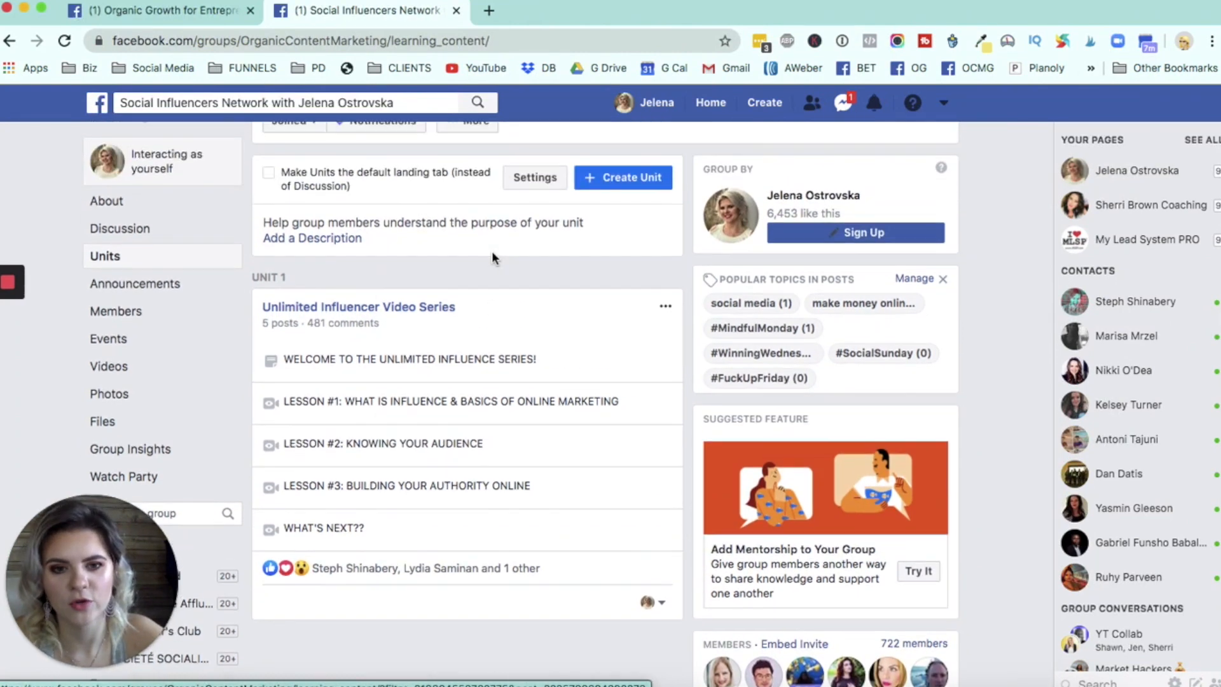
scroll(495, 260, "up", 1)
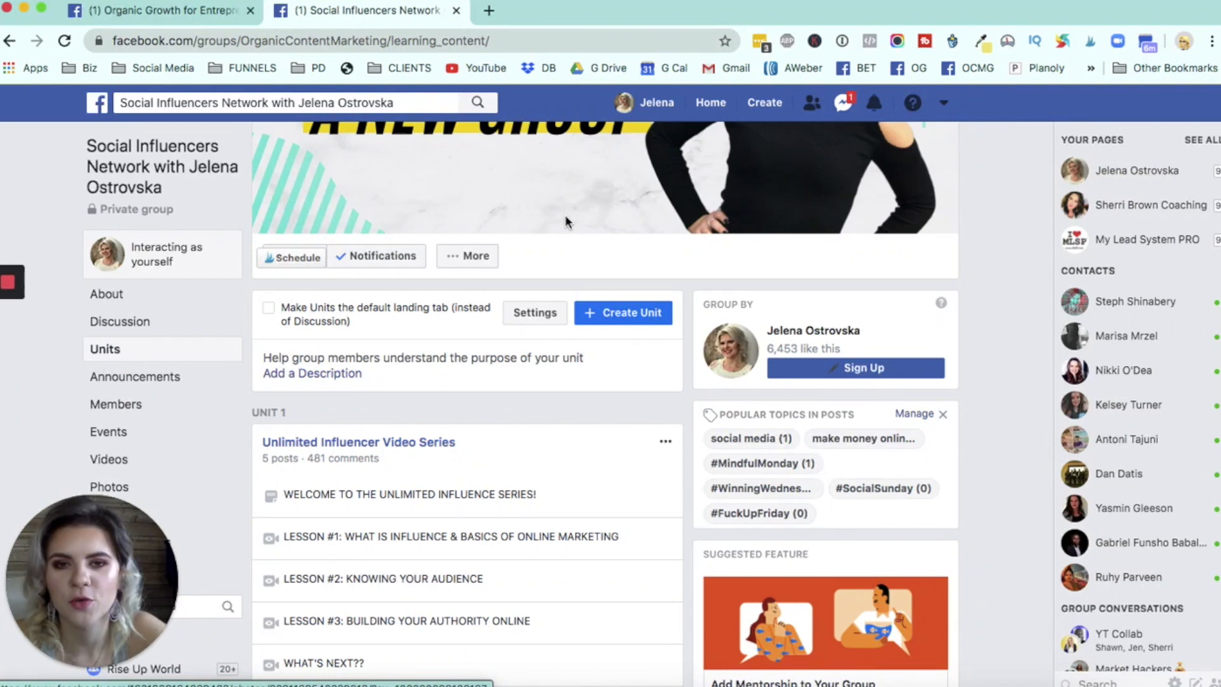
scroll(536, 455, "down", 2)
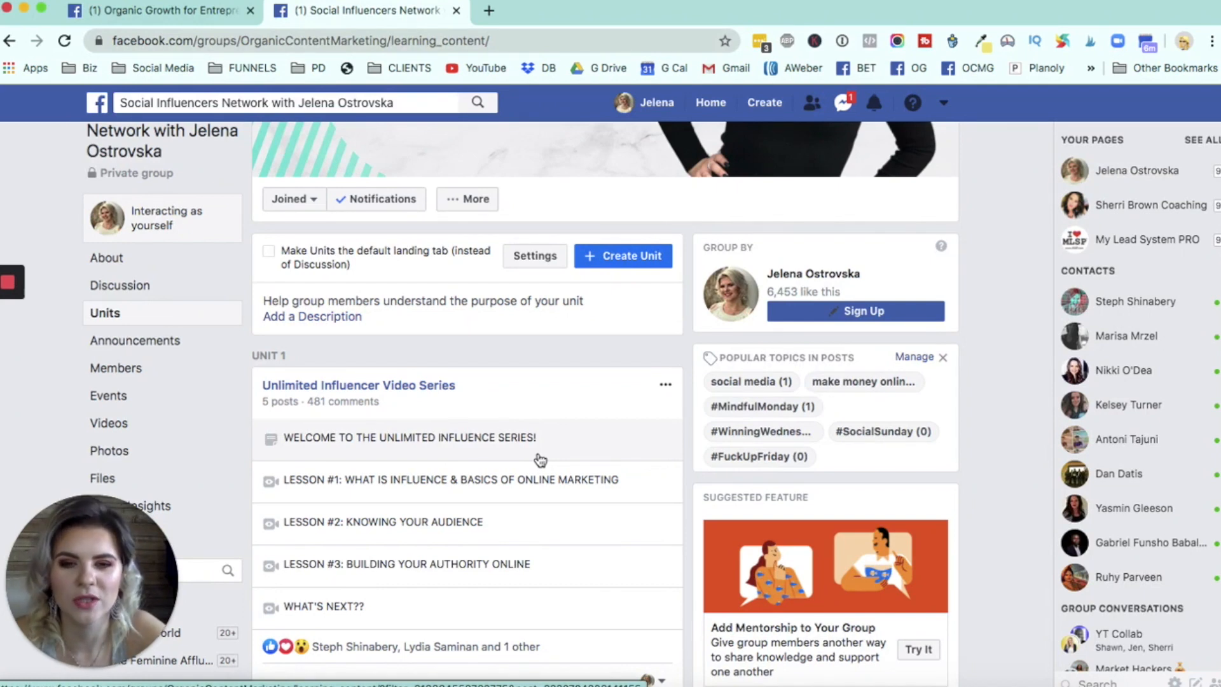
scroll(388, 288, "up", 5)
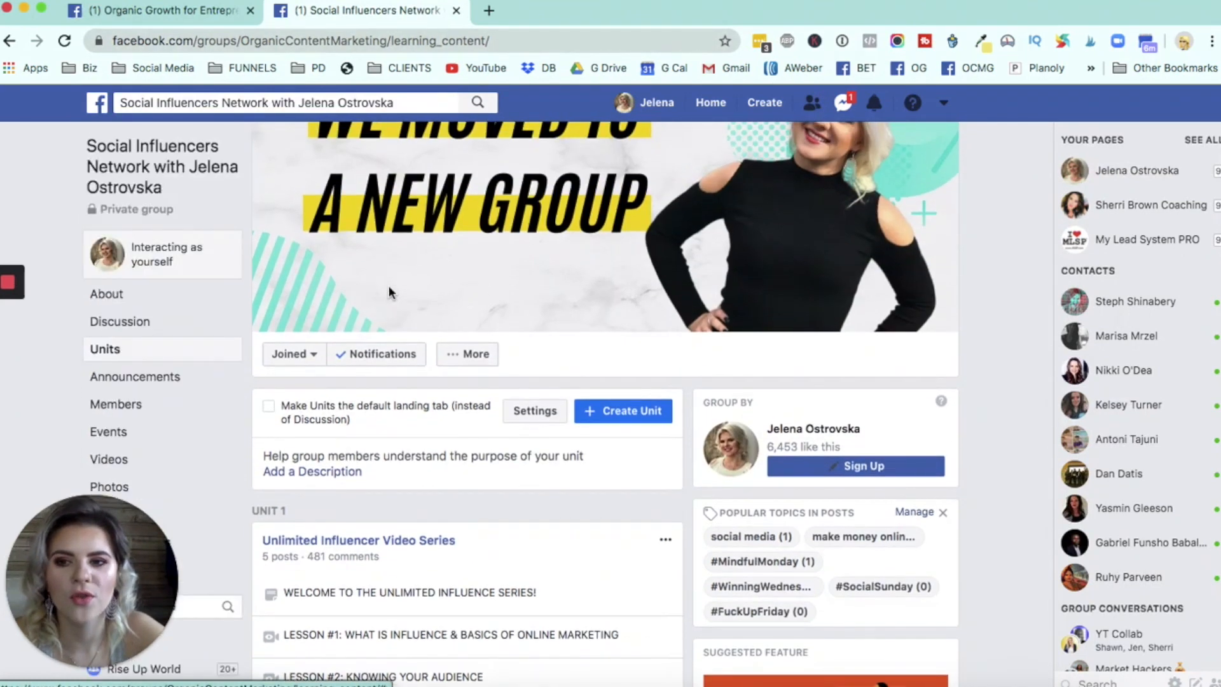
scroll(554, 212, "down", 7)
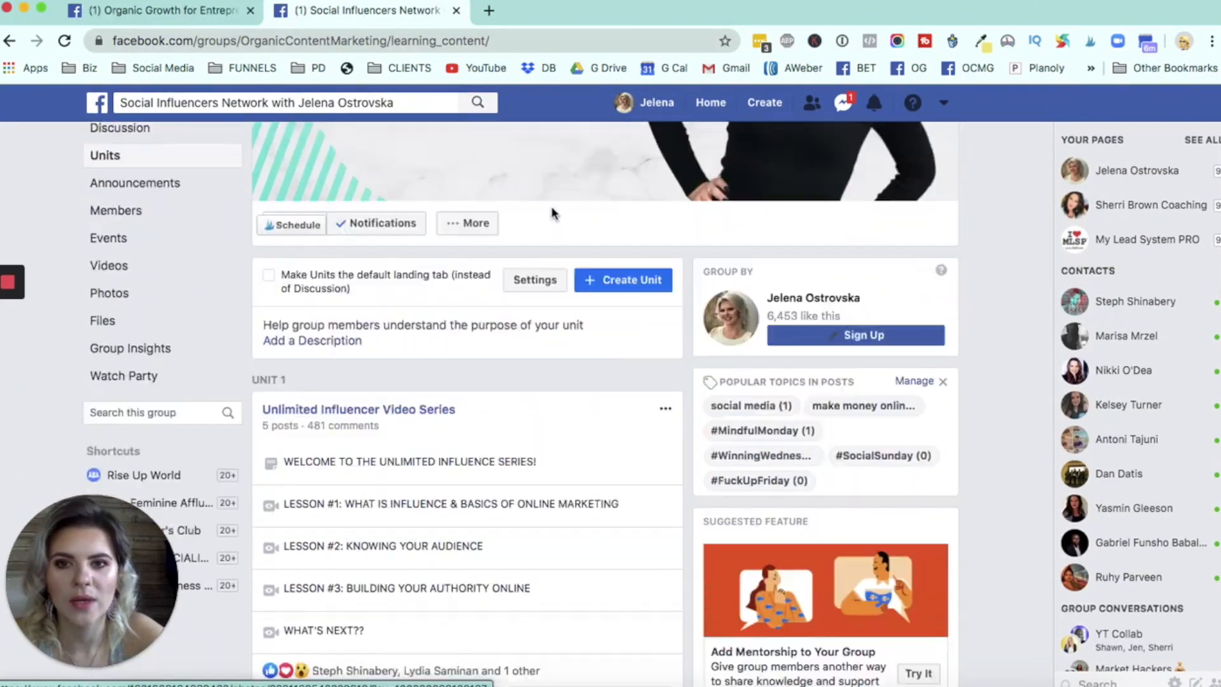
scroll(452, 333, "up", 5)
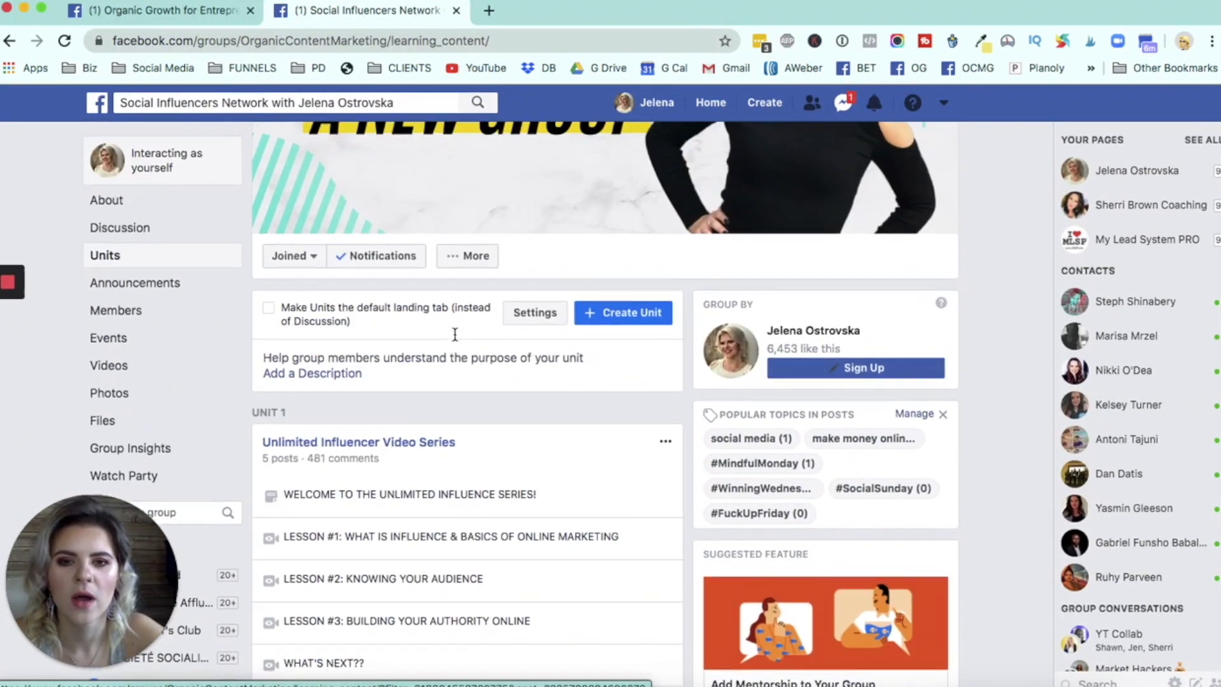
- Return to the Organic Growth for Entrepreneurs group and review its empty units page and the default landing tab option
left_click(129, 17)
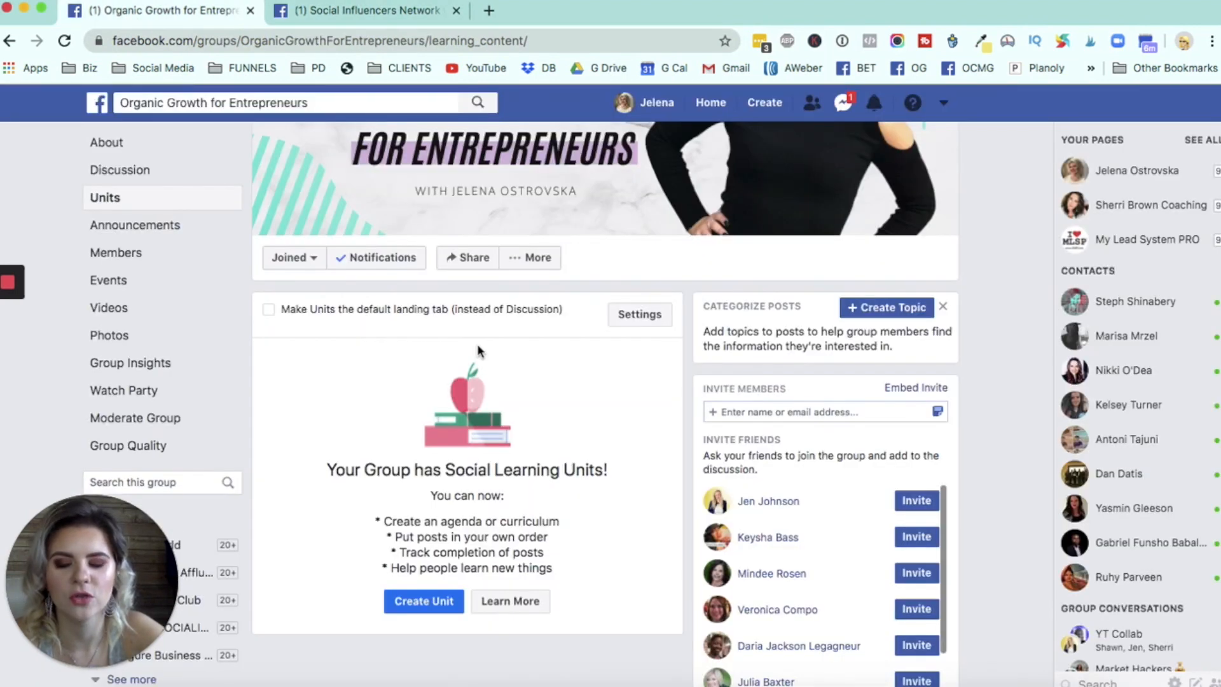
scroll(477, 344, "down", 2)
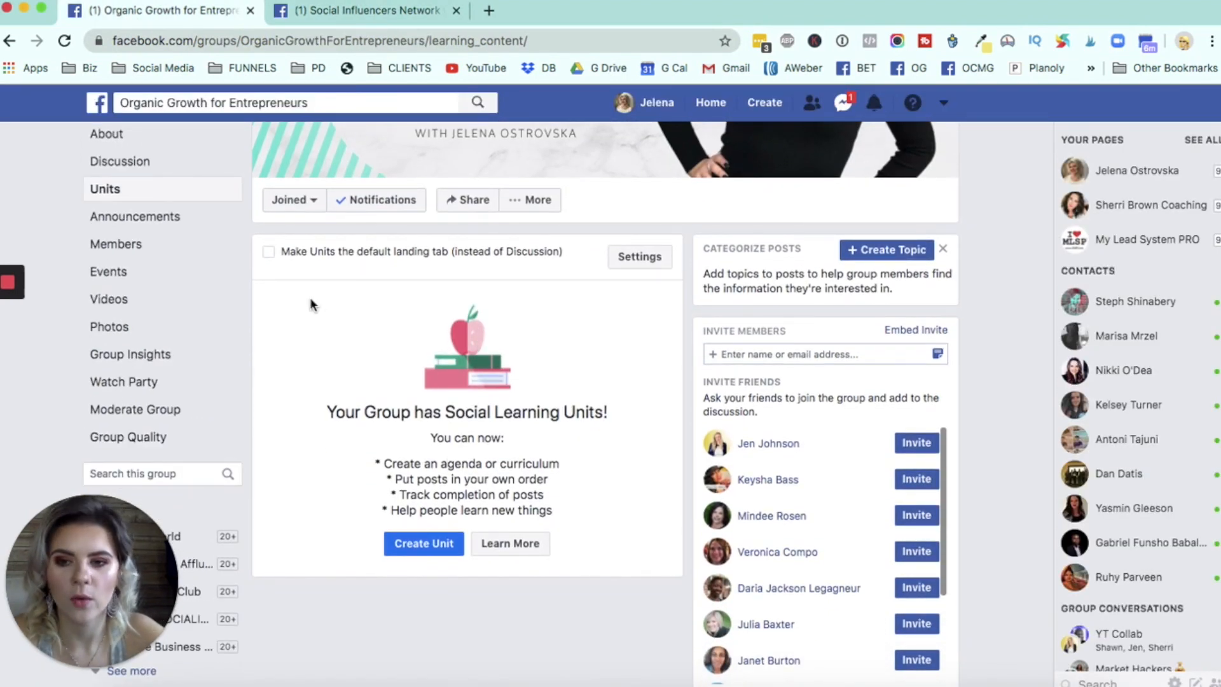
scroll(287, 256, "up", 1)
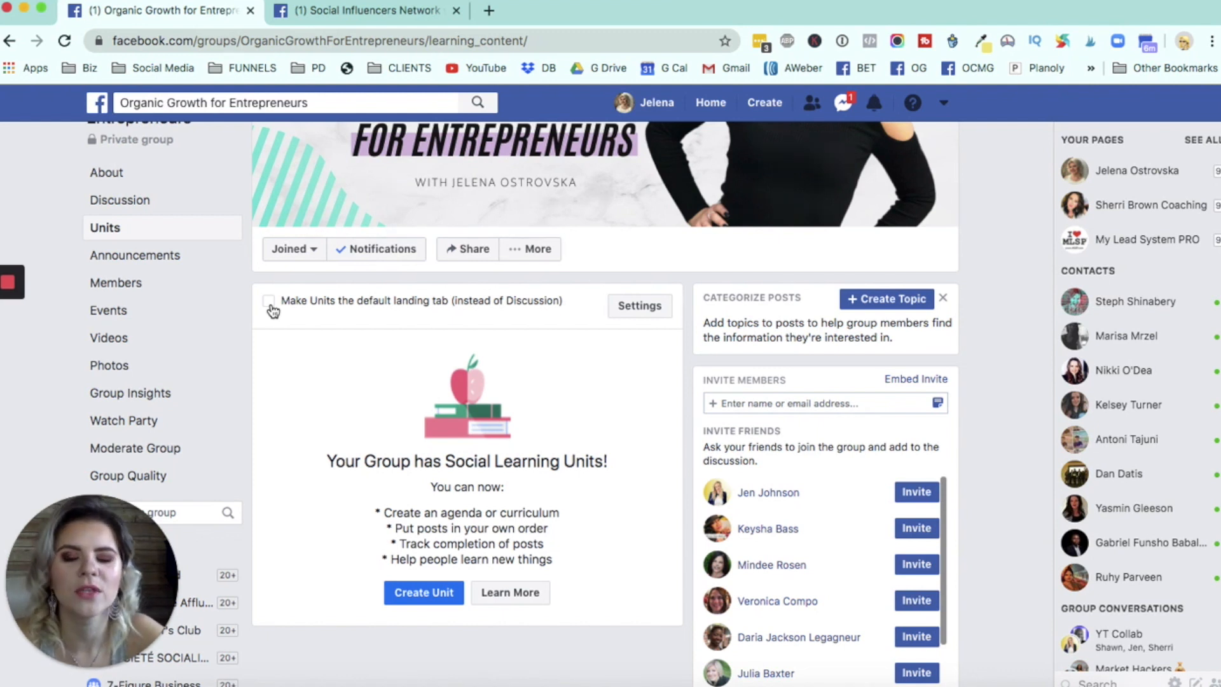
right_click(146, 210)
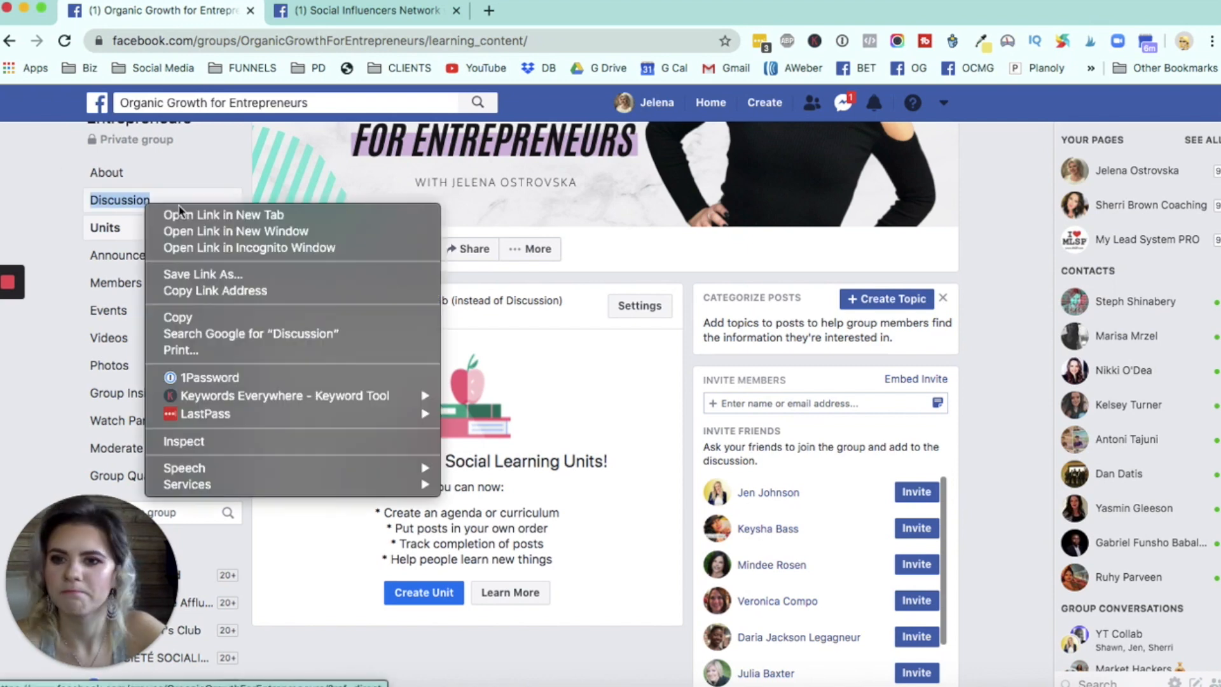
left_click(64, 220)
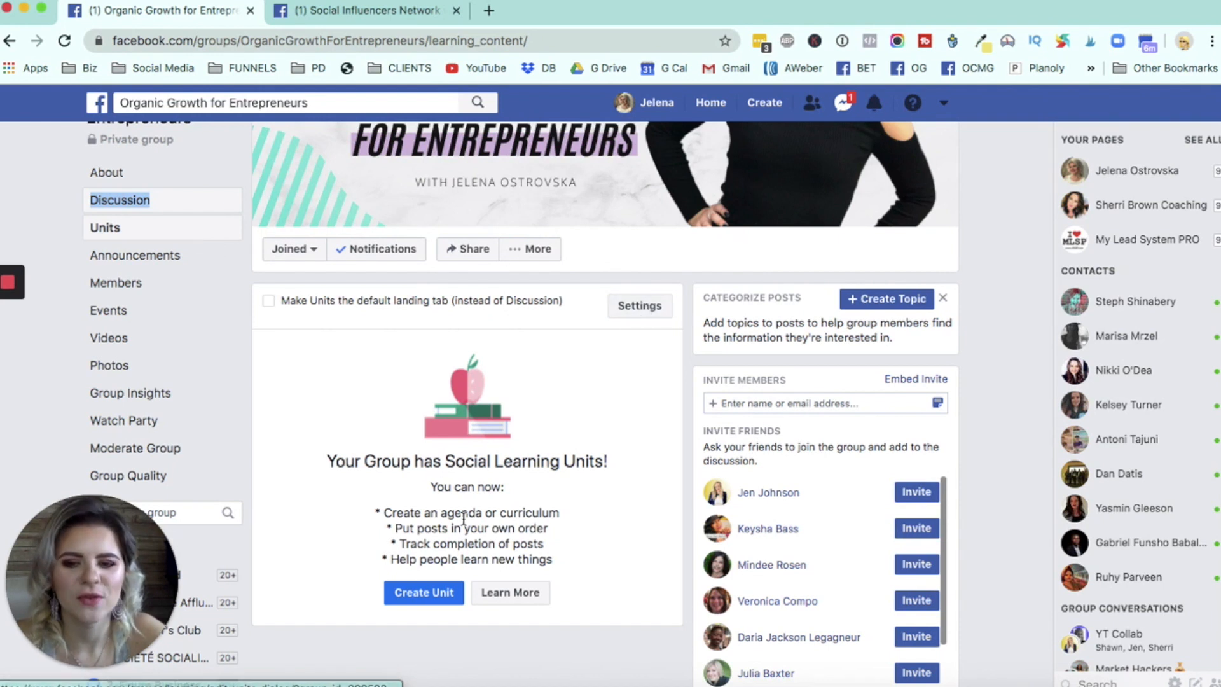
- Start a new learning unit in the group and name it TEST 1
scroll(445, 509, "down", 1)
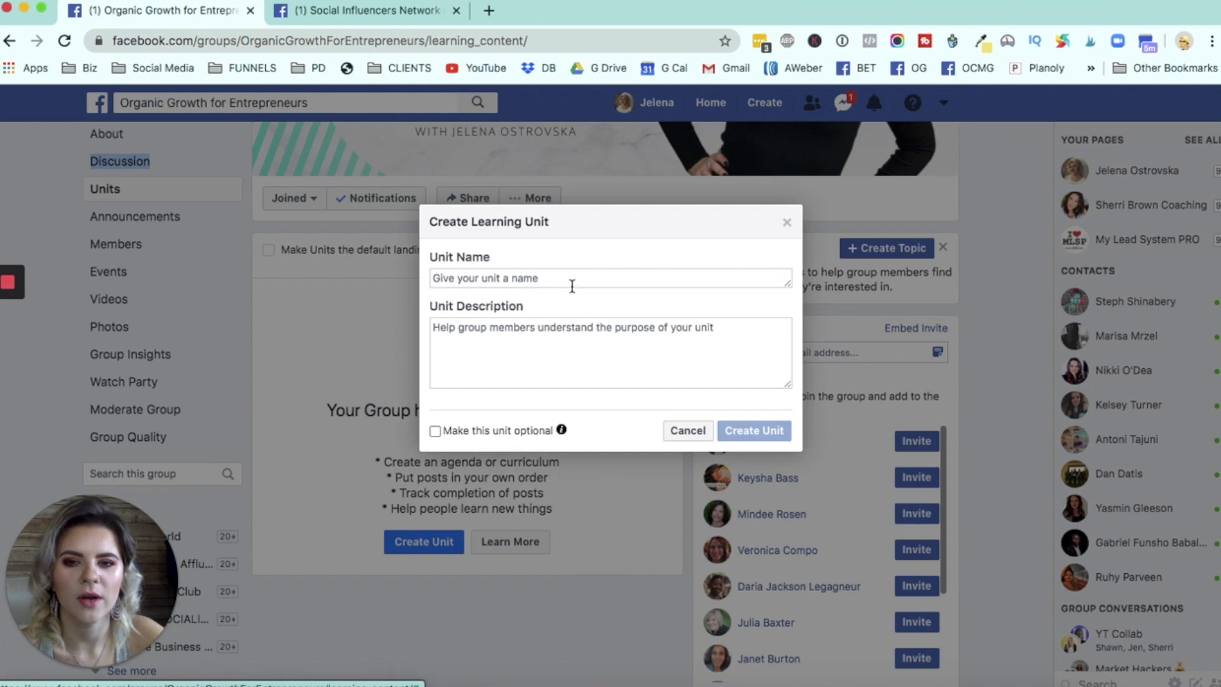
left_click(522, 281)
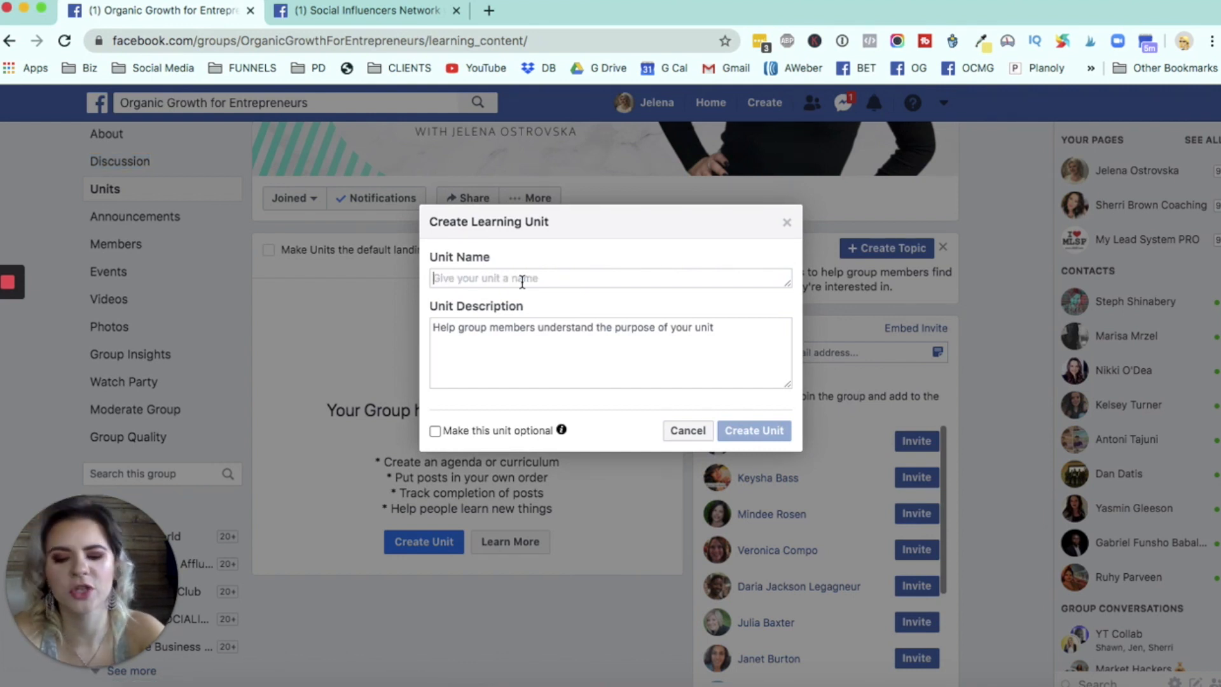
type("TEST 1")
- Describe the unit as "In this unit you'll learn how to build your personal brand on social media" and create it
left_click(560, 349)
type("In this unit you'll nearn")
key("BackSpace")
key("BackSpace")
key("BackSpace")
key("BackSpace")
key("BackSpace")
key("BackSpace")
type("learn how to ")
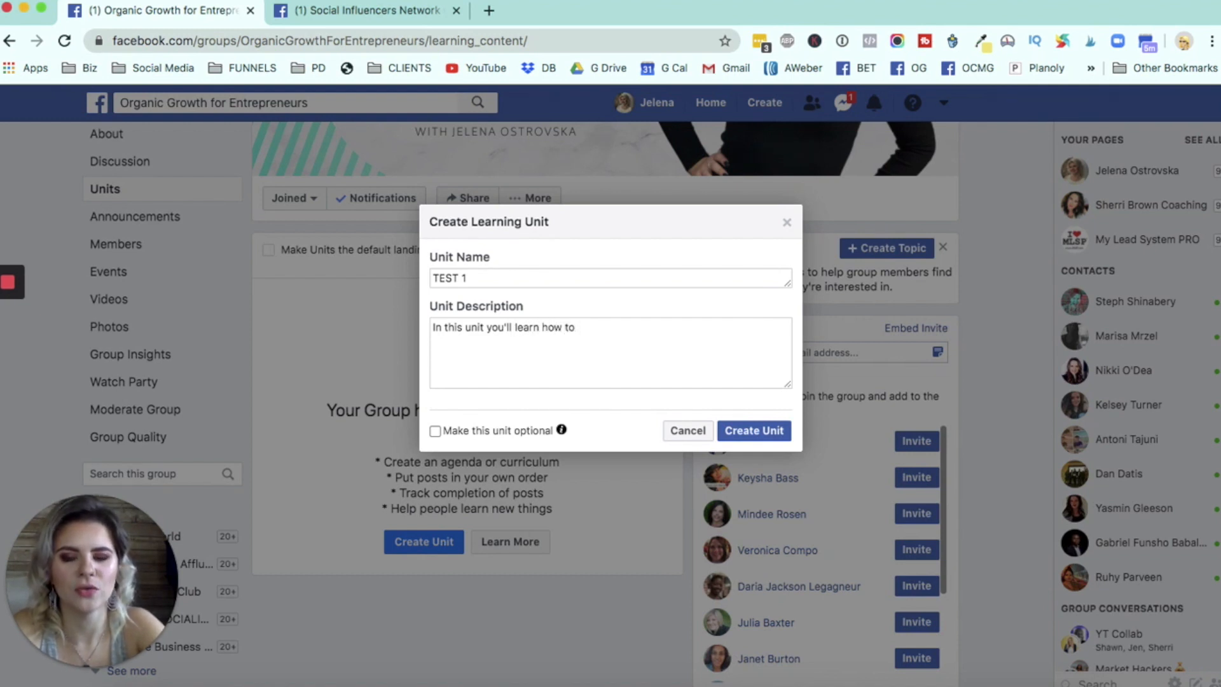
type("build ")
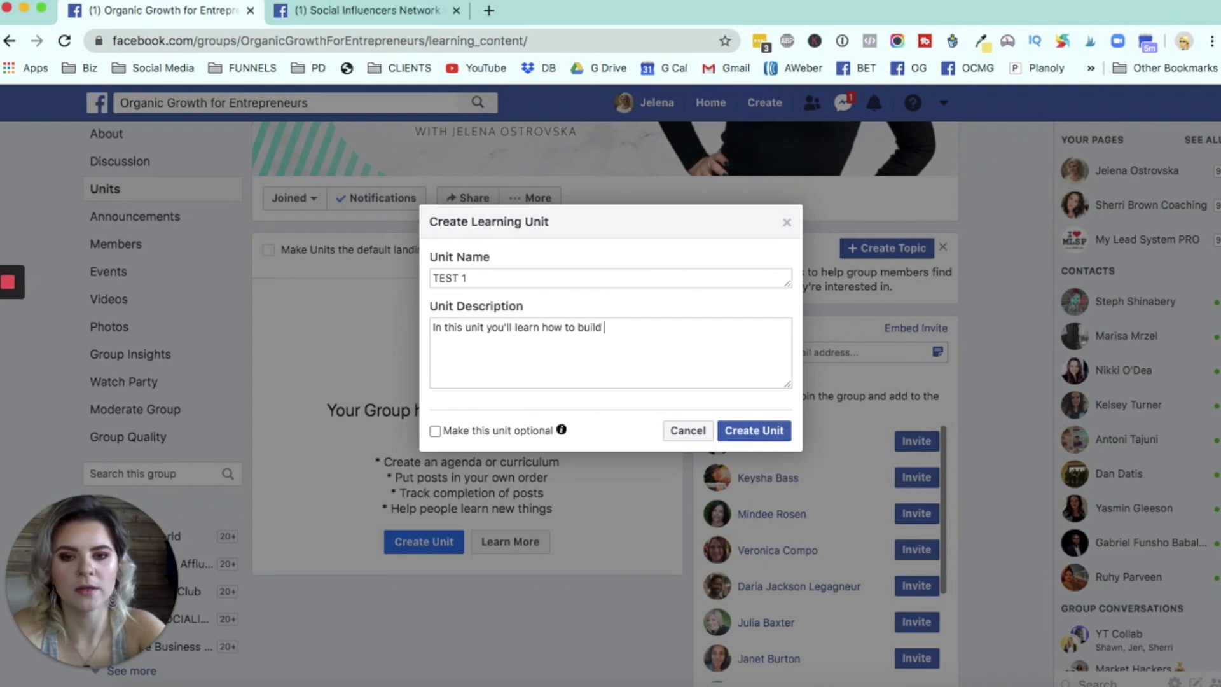
type("your personal brand ")
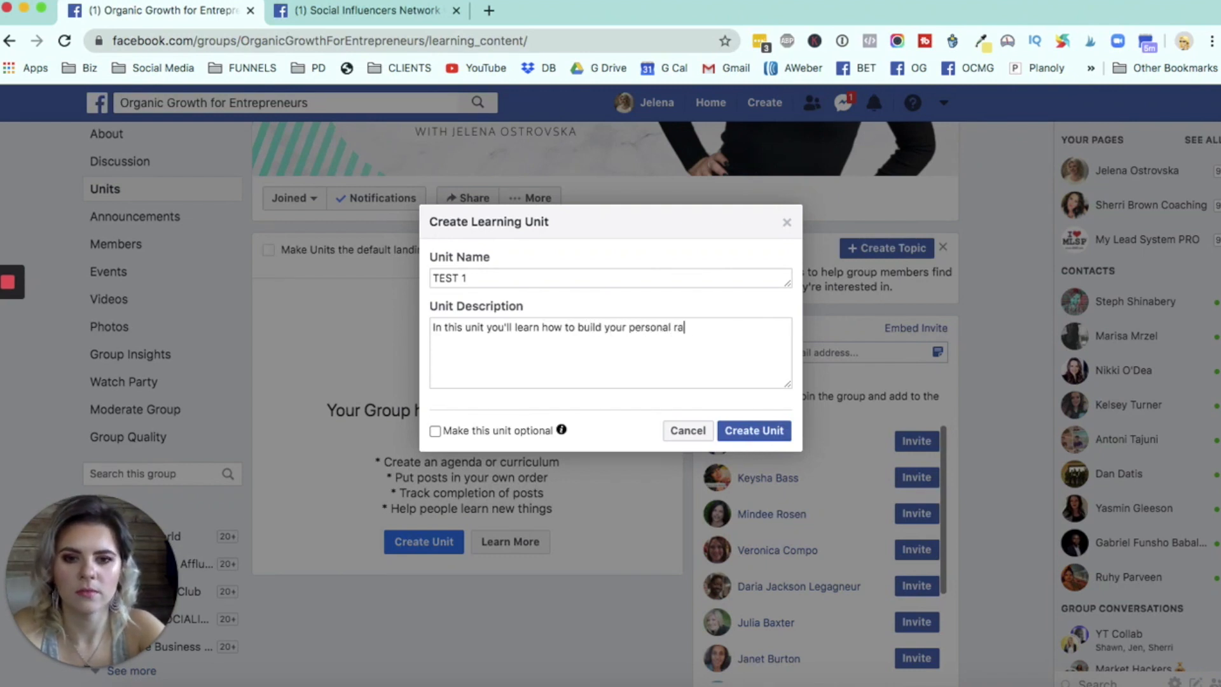
type("on soc")
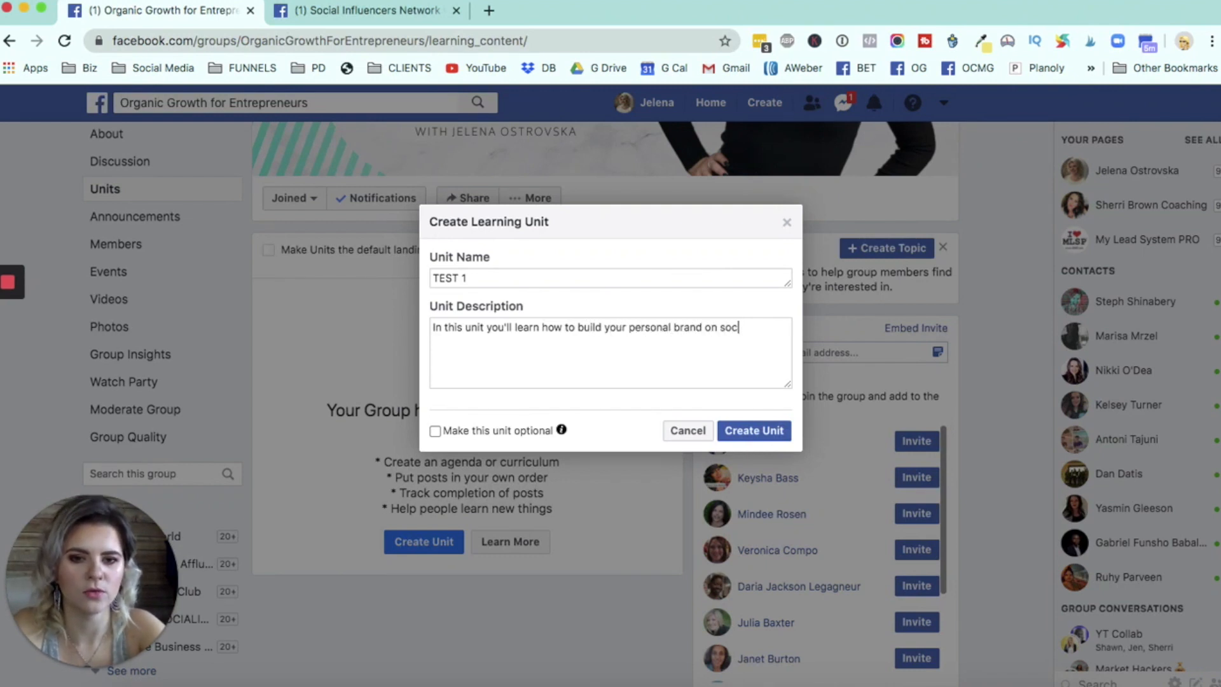
type("ial media")
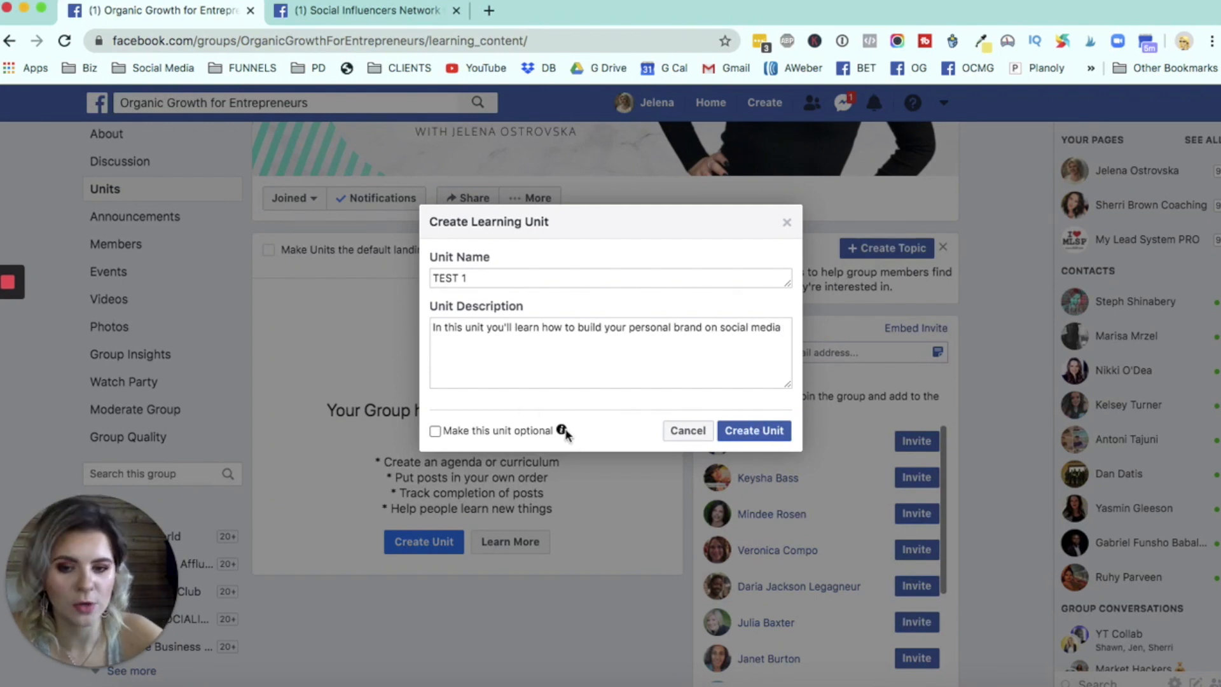
mouse_move(563, 432)
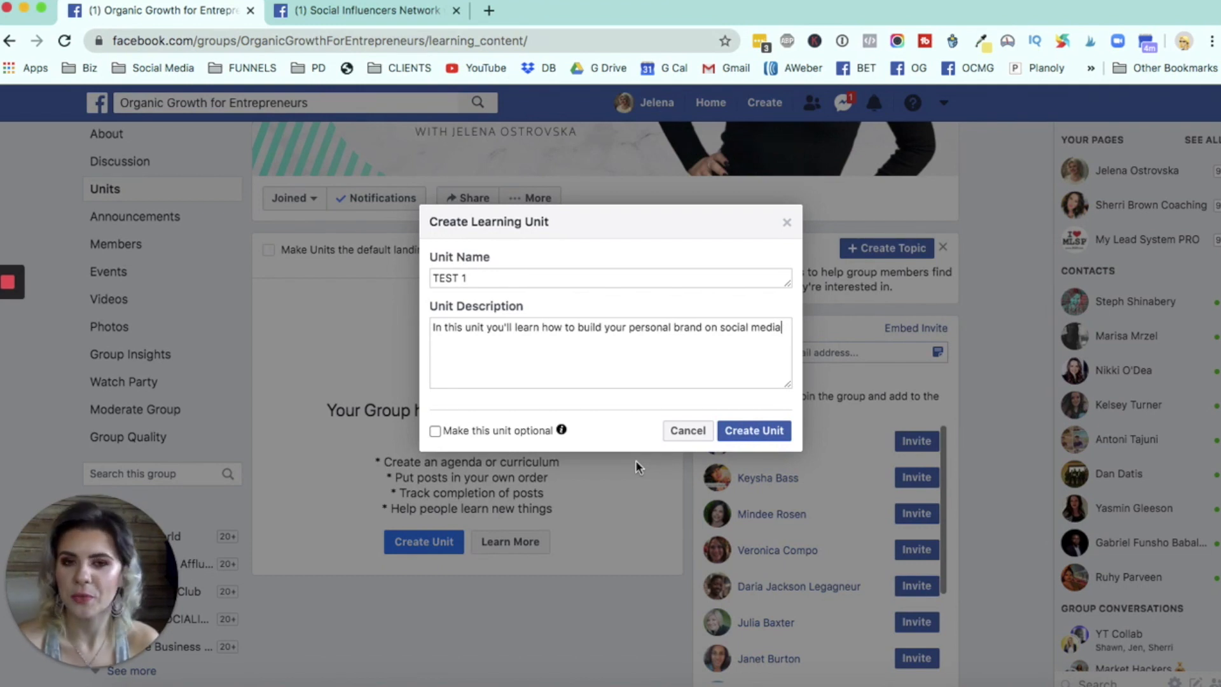
left_click(771, 433)
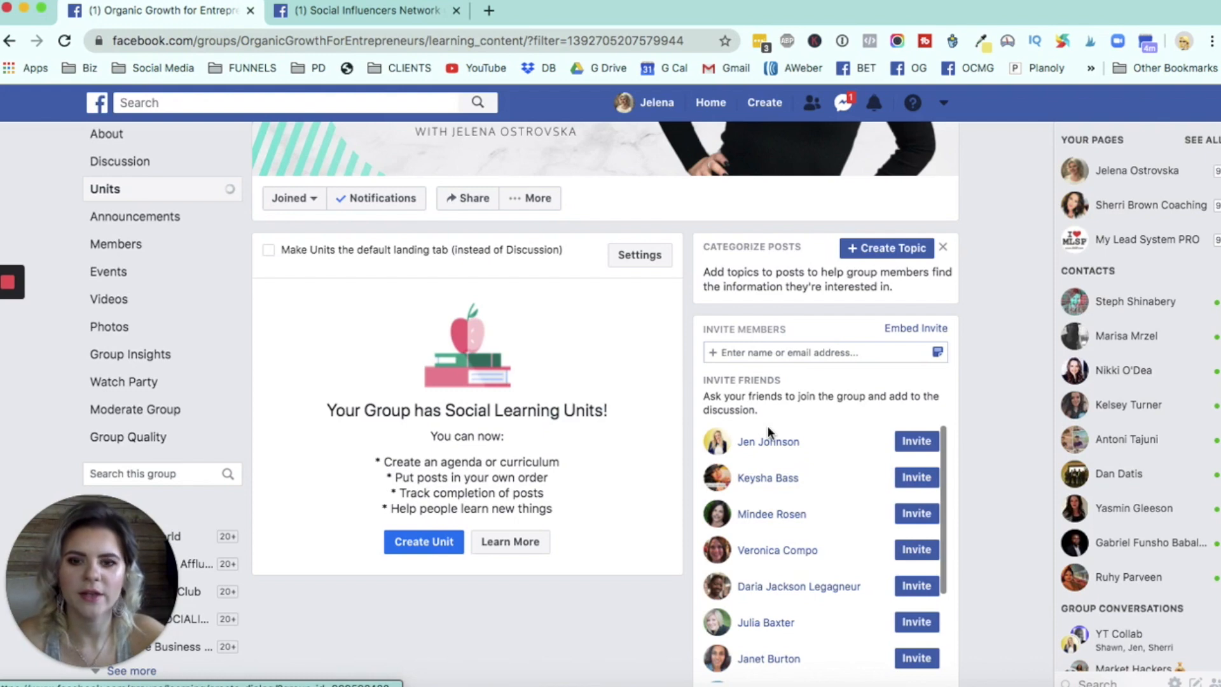
- Review the TEST 1 unit's post composer and its edit settings, closing both without making changes
scroll(390, 395, "down", 3)
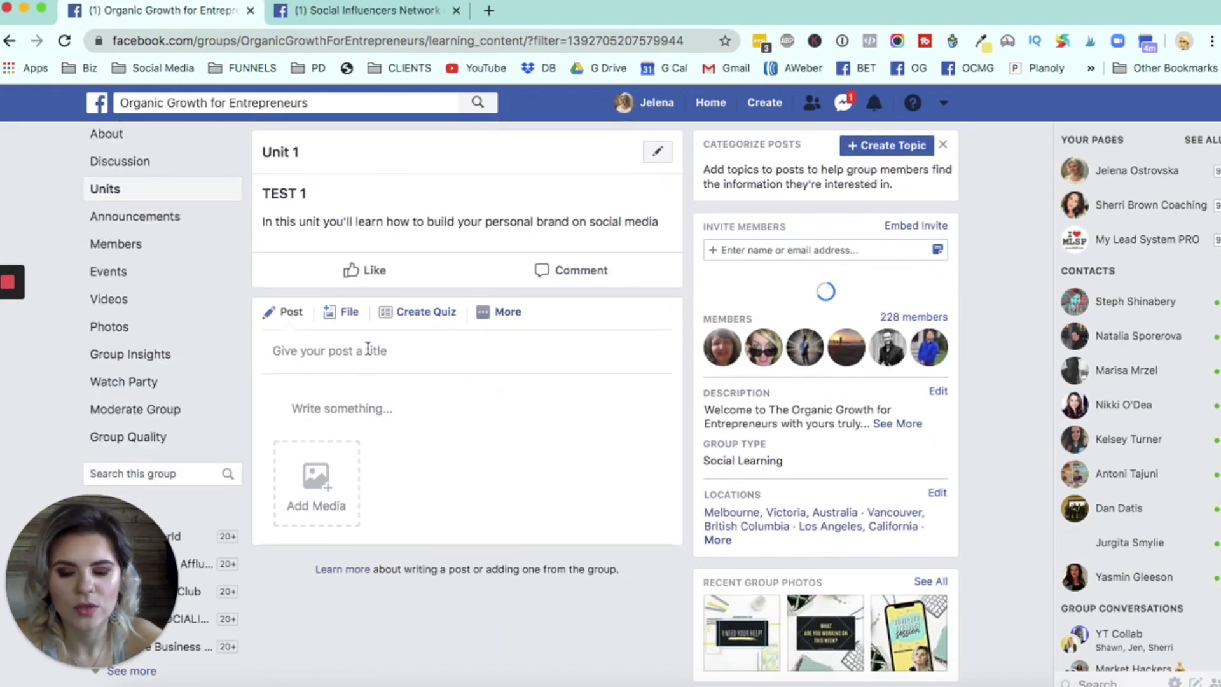
left_click(321, 498)
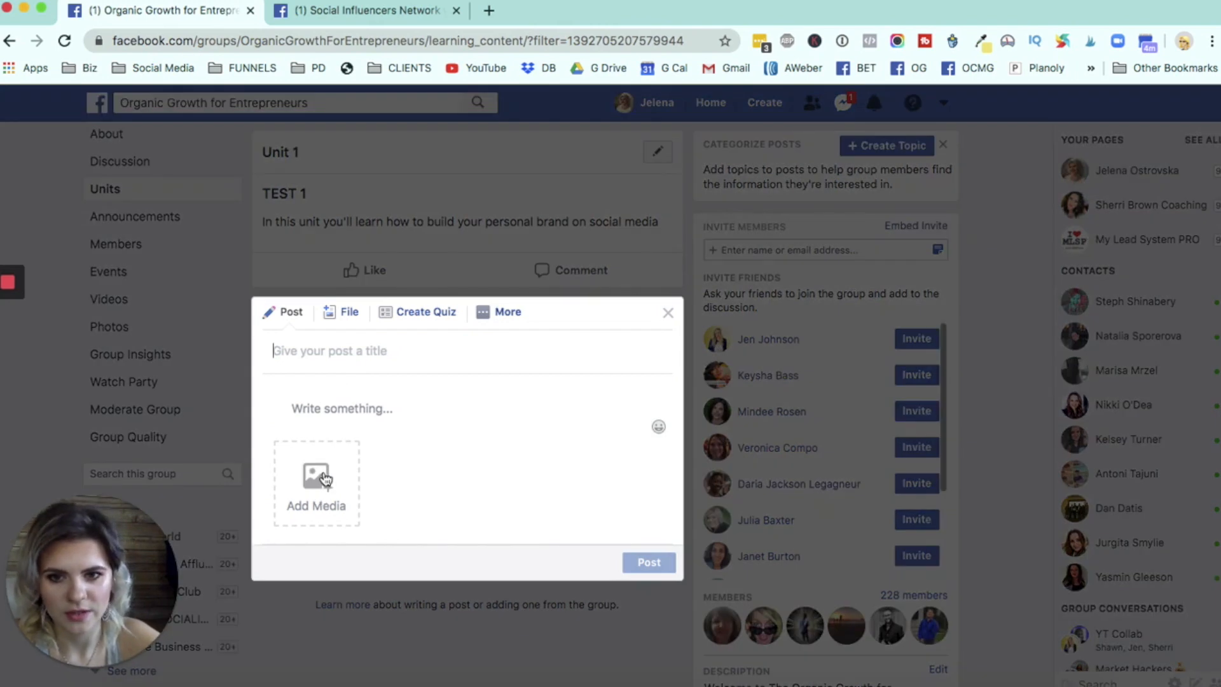
left_click(667, 313)
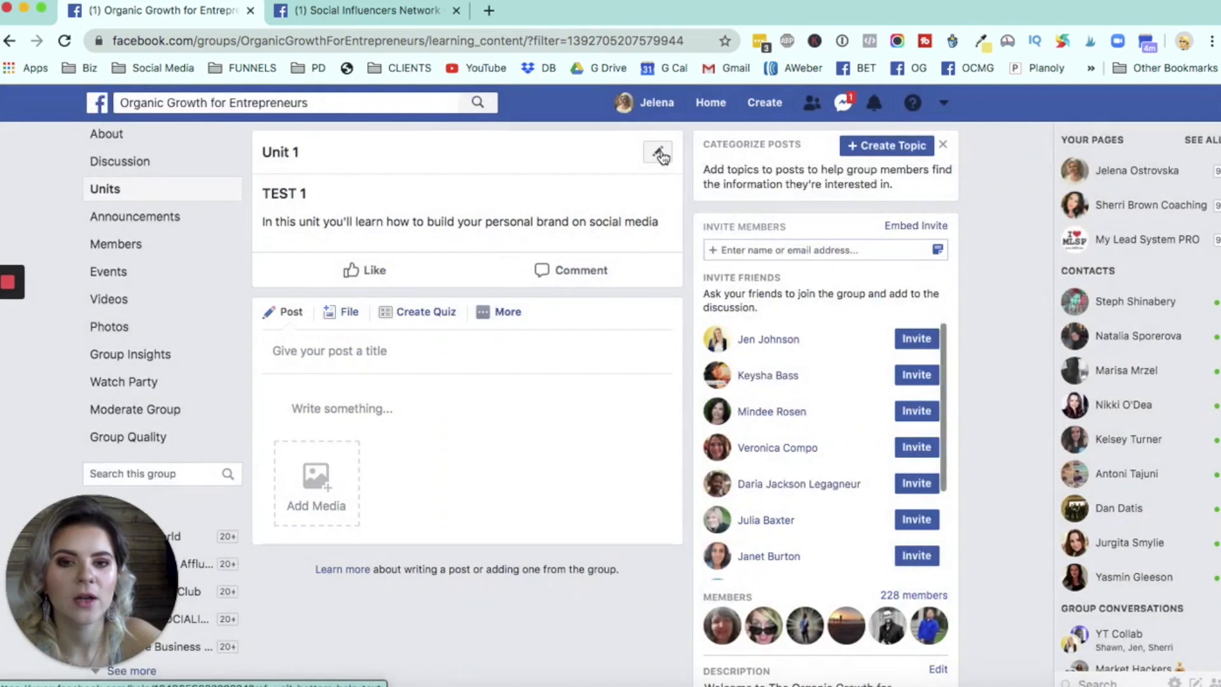
left_click(659, 155)
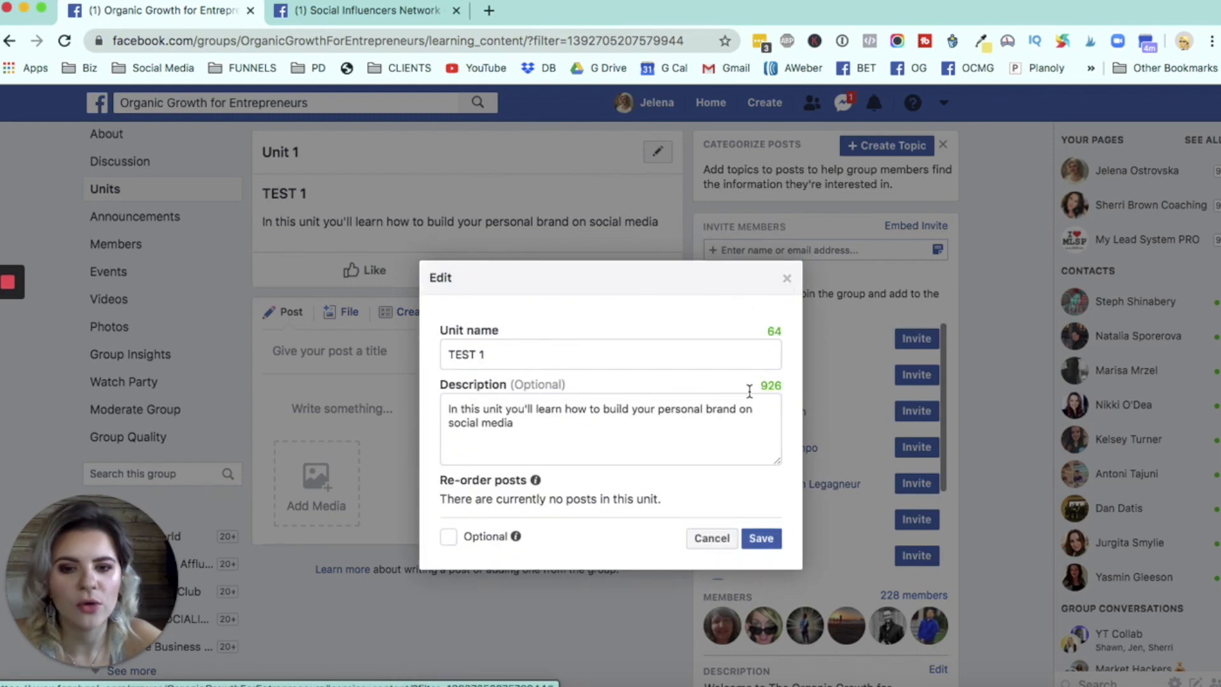
left_click(786, 280)
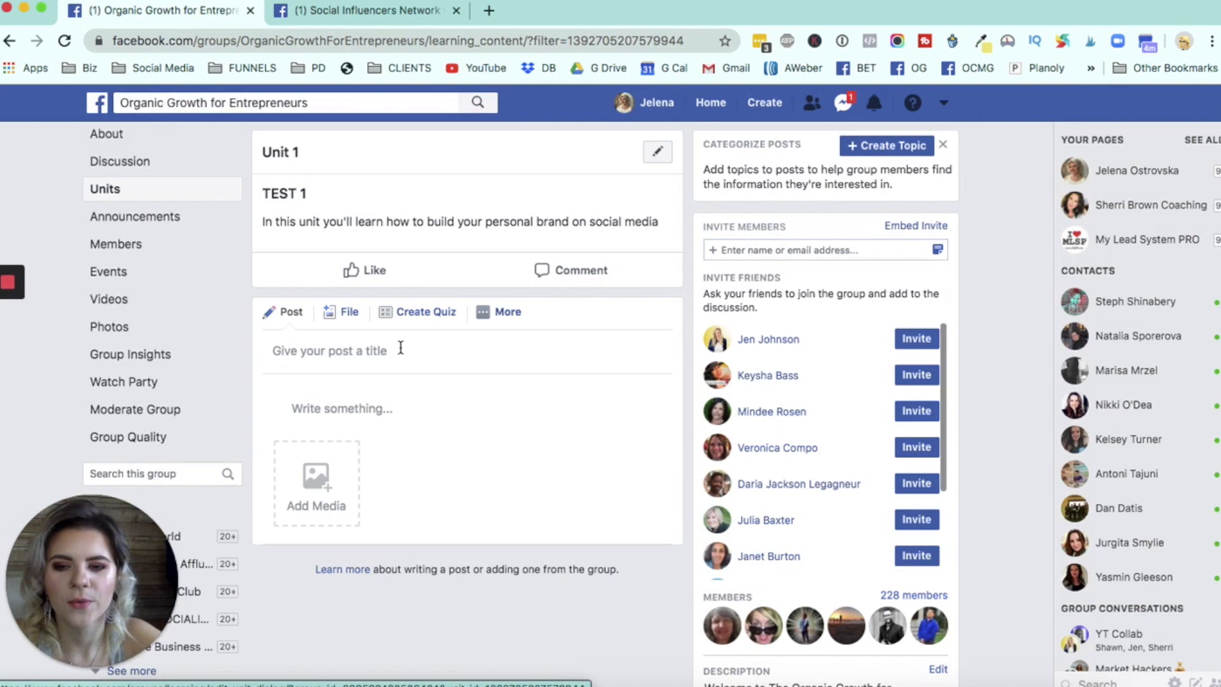
- Open the group's discussion feed and choose to add the "Facebook rooms - YAY or NAY?" post to the TEST 1 unit
scroll(164, 197, "up", 2)
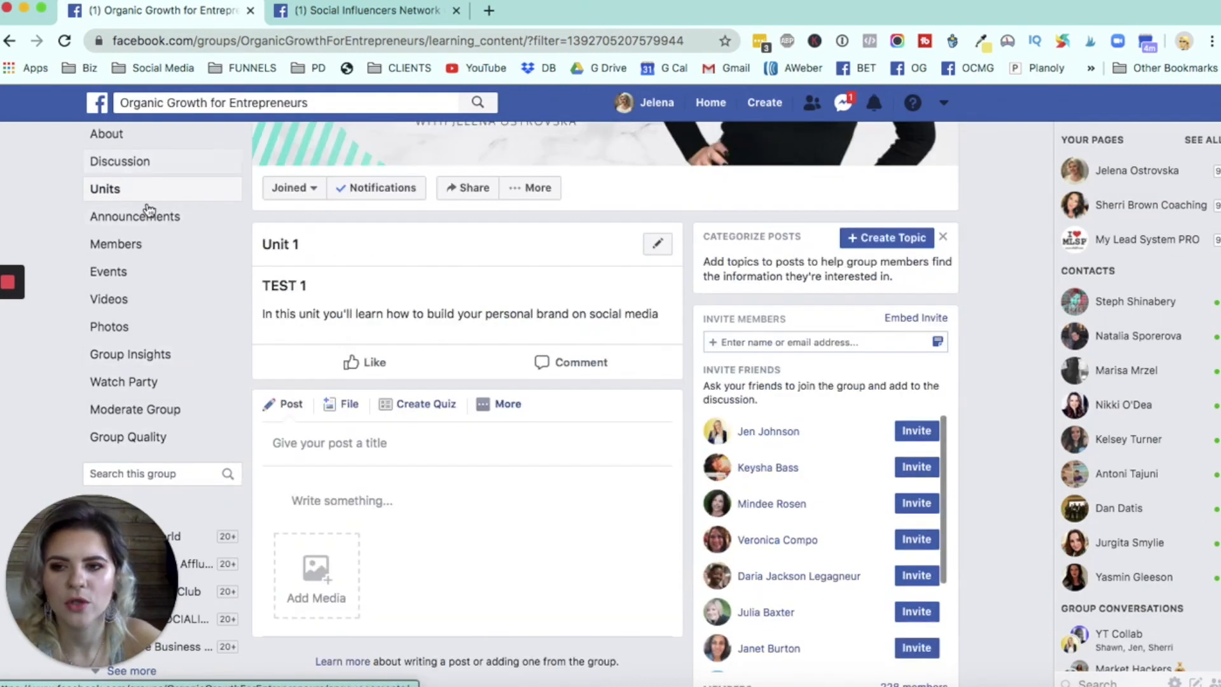
left_click(129, 168)
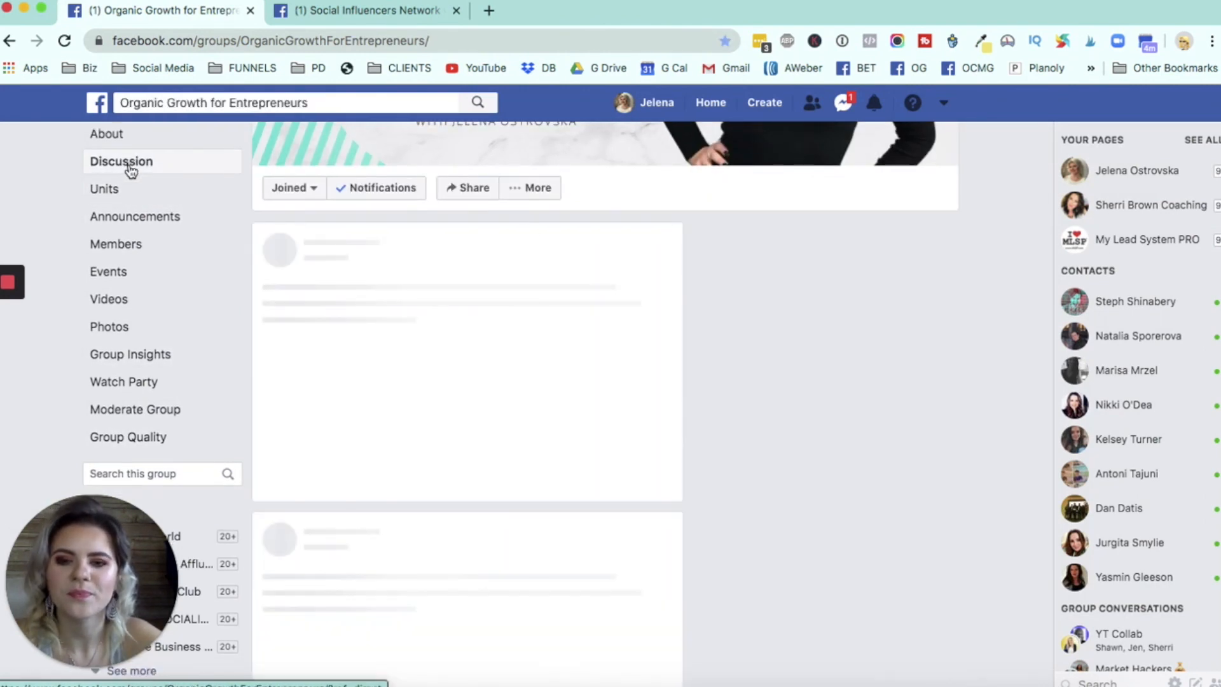
scroll(581, 264, "down", 5)
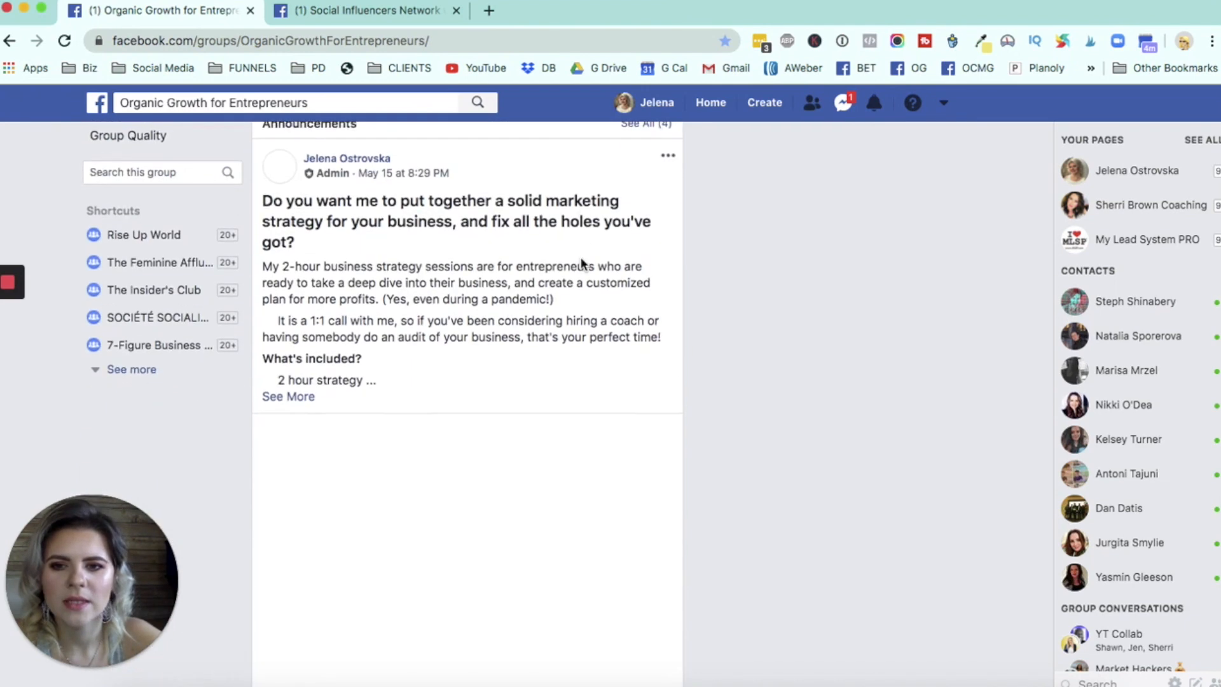
scroll(582, 264, "down", 10)
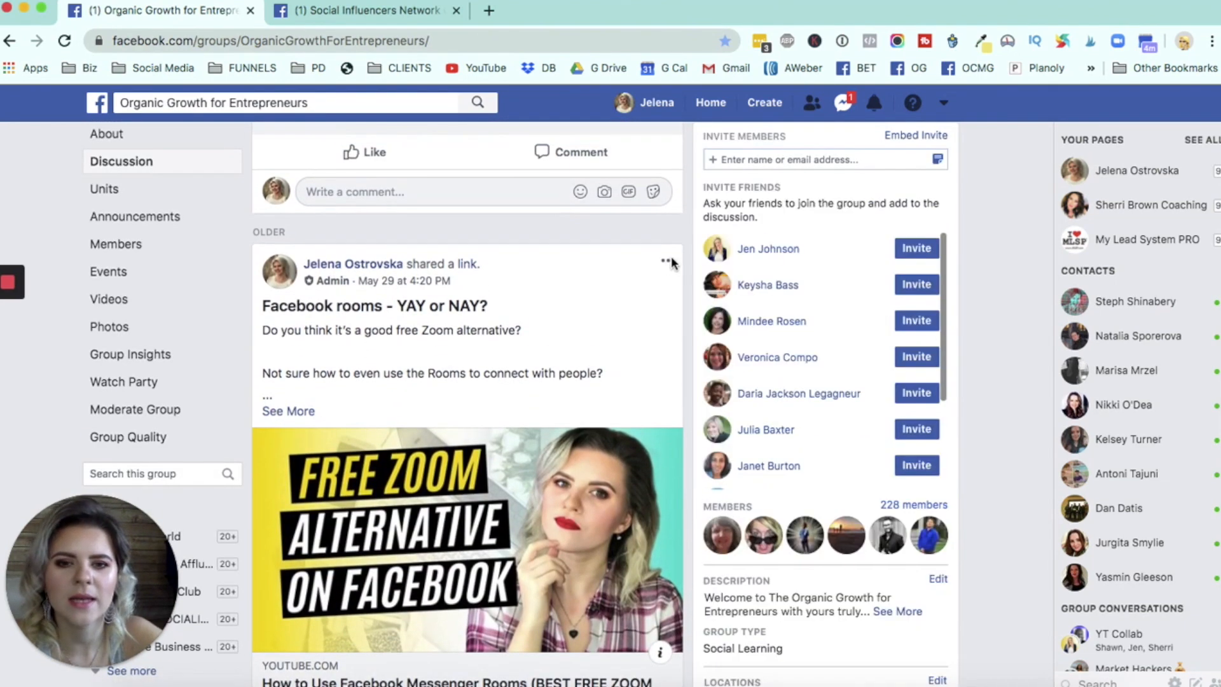
left_click(665, 260)
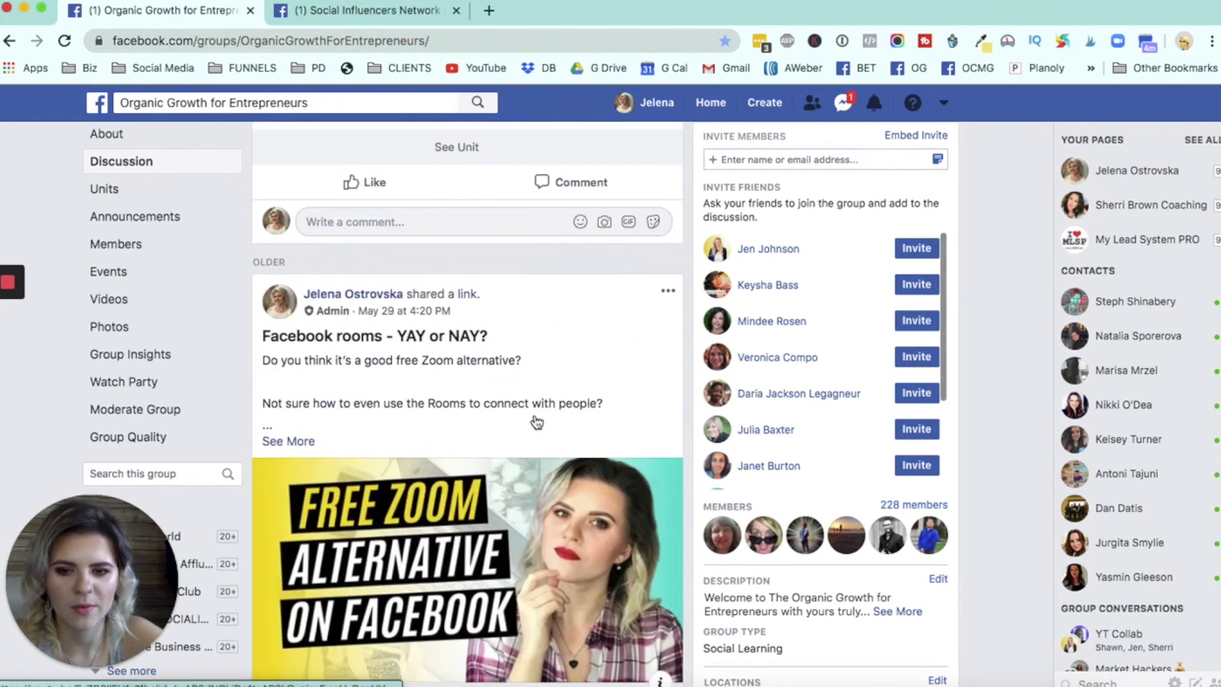
left_click(667, 306)
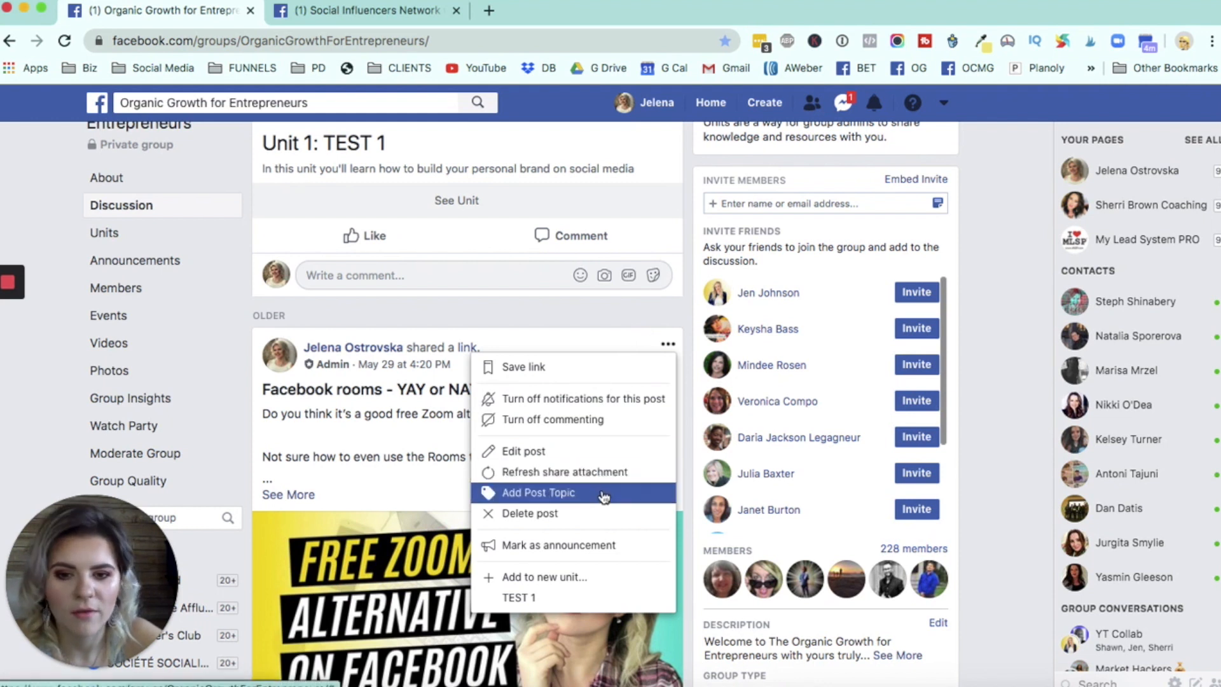
left_click(565, 601)
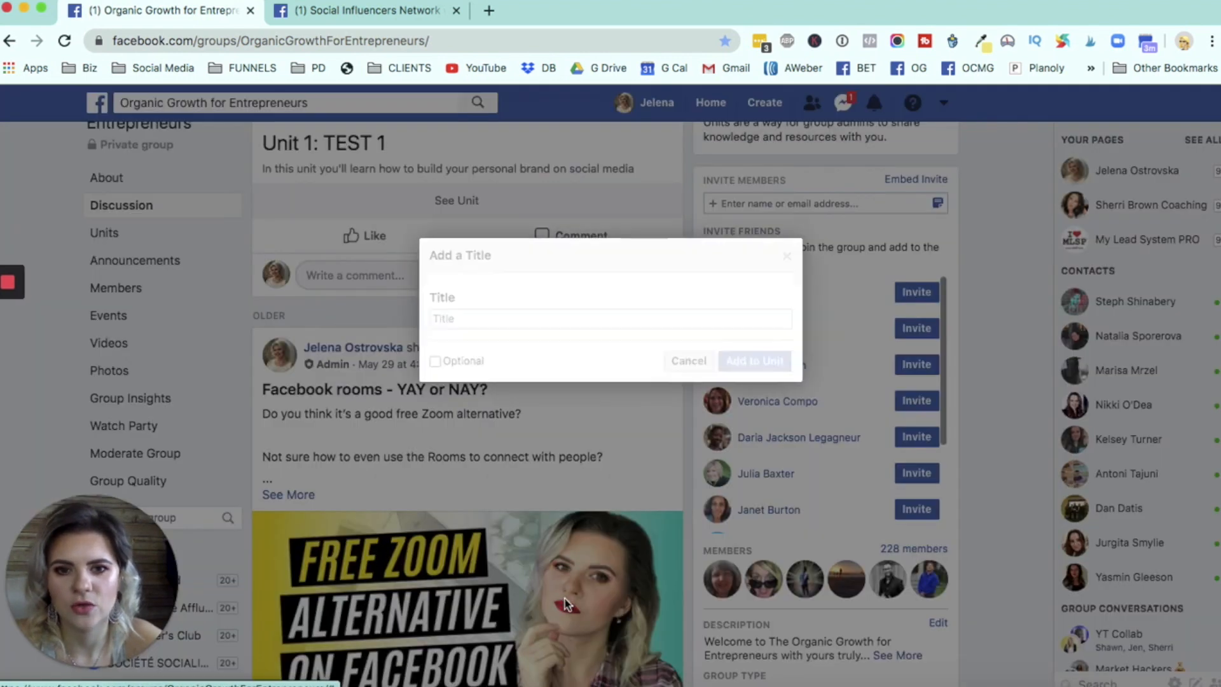
- Title the unit post "How to Use Facebook Rooms" and add it to the unit without leaving it marked optional
left_click(489, 319)
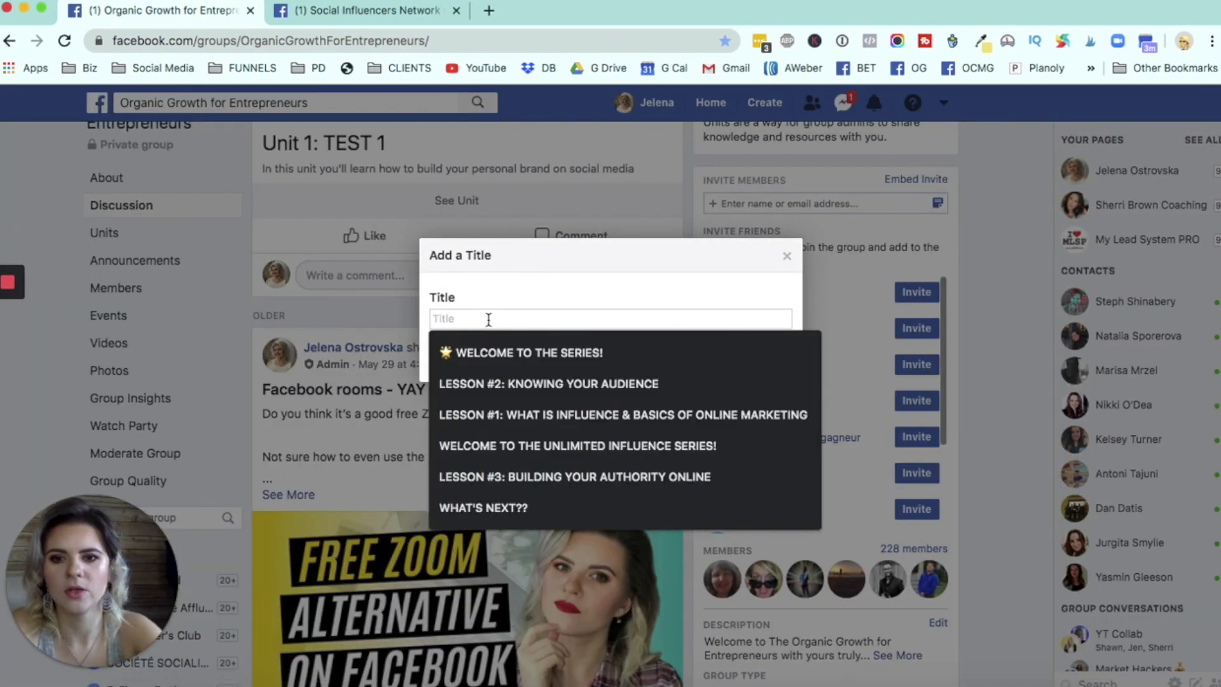
type("How to Use Facebook Rooms")
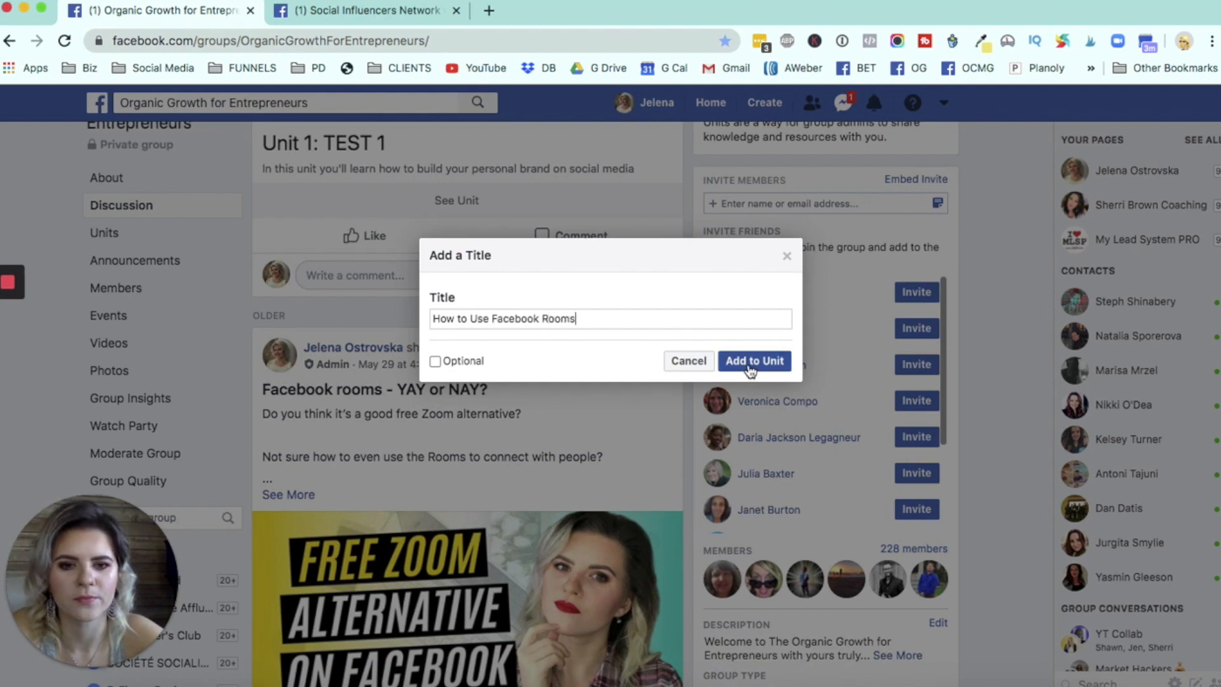
left_click(435, 363)
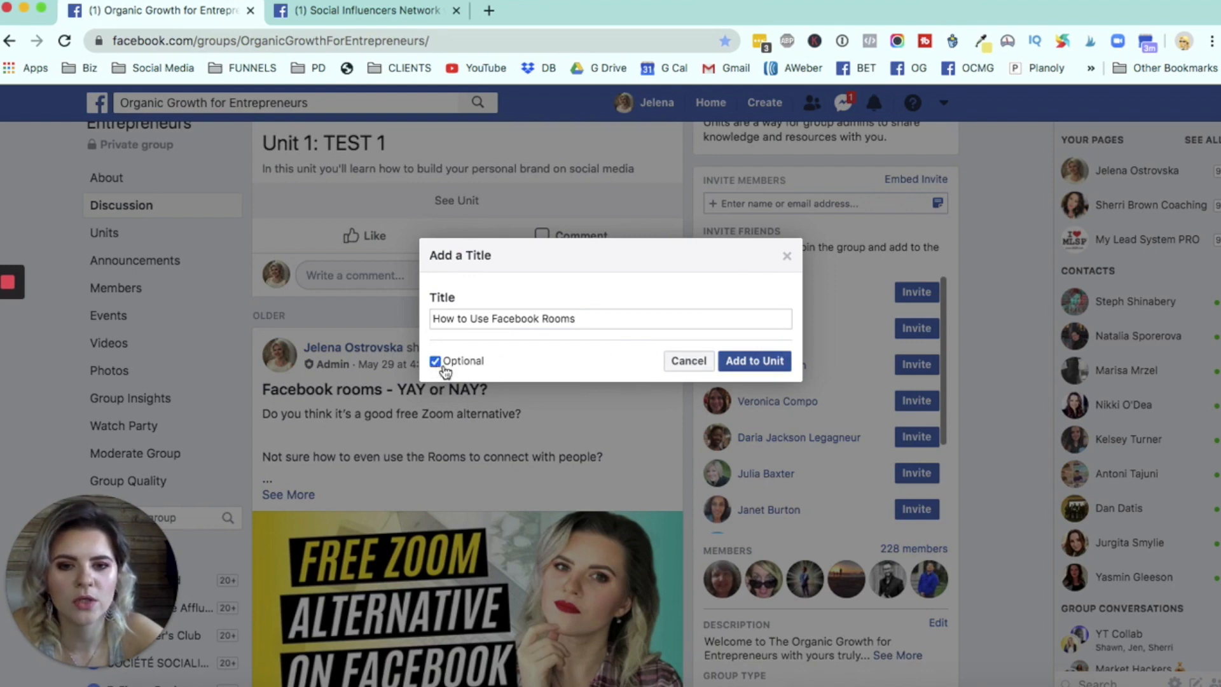
left_click(749, 369)
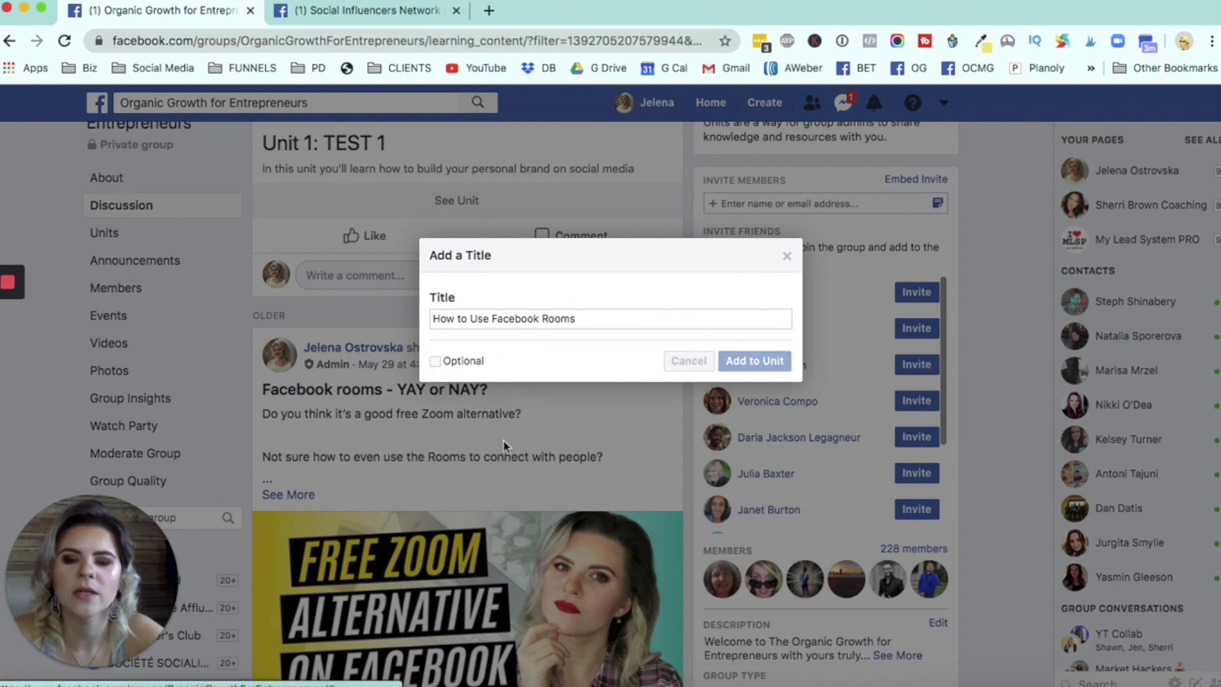
- Review the TEST 1 unit page, checking the newly added post, the completion progress and the extra post types
scroll(503, 445, "down", 20)
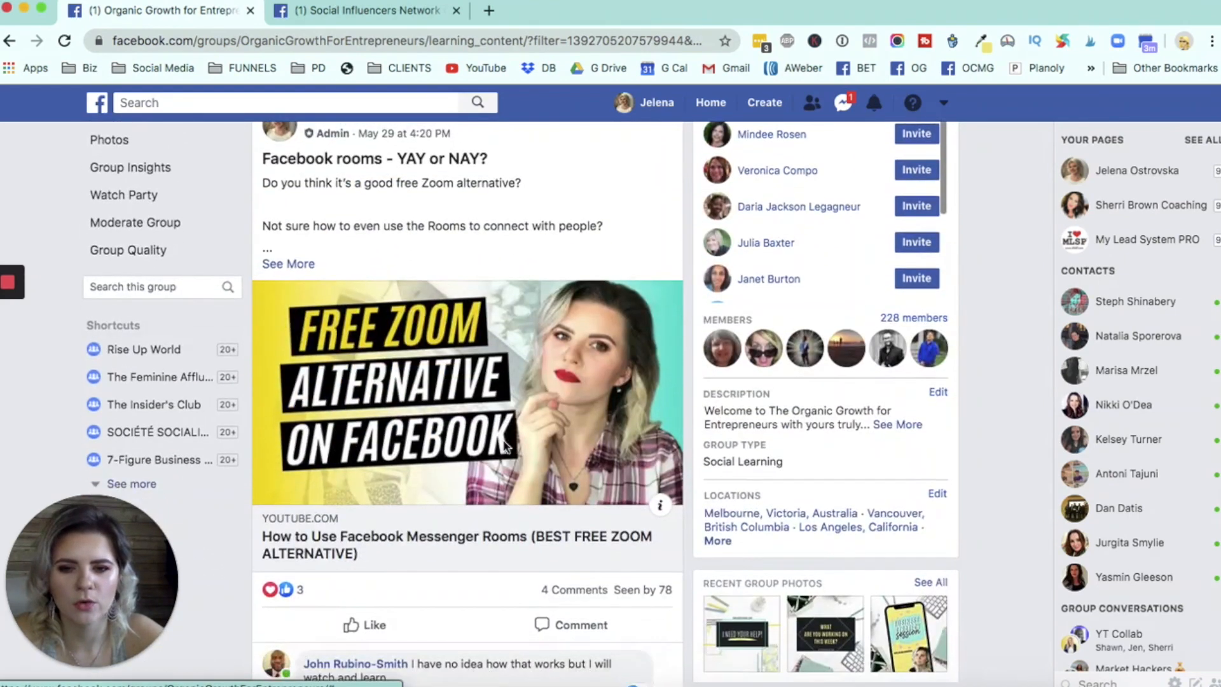
scroll(504, 446, "up", 15)
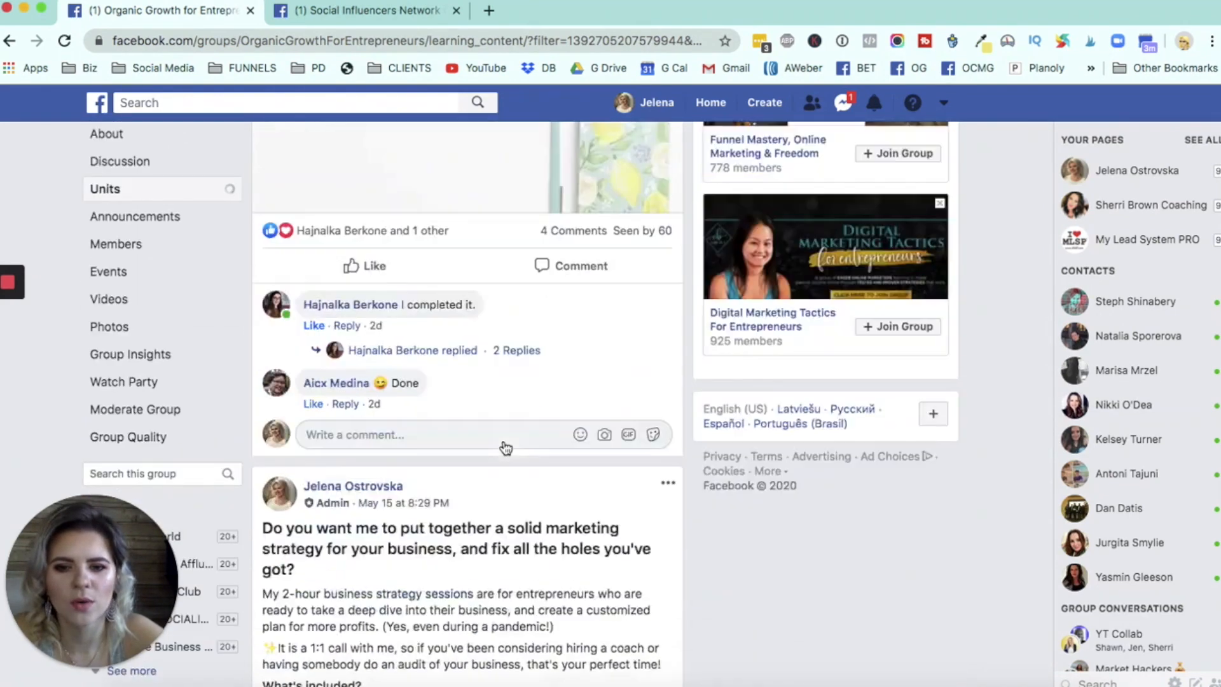
scroll(506, 449, "down", 6)
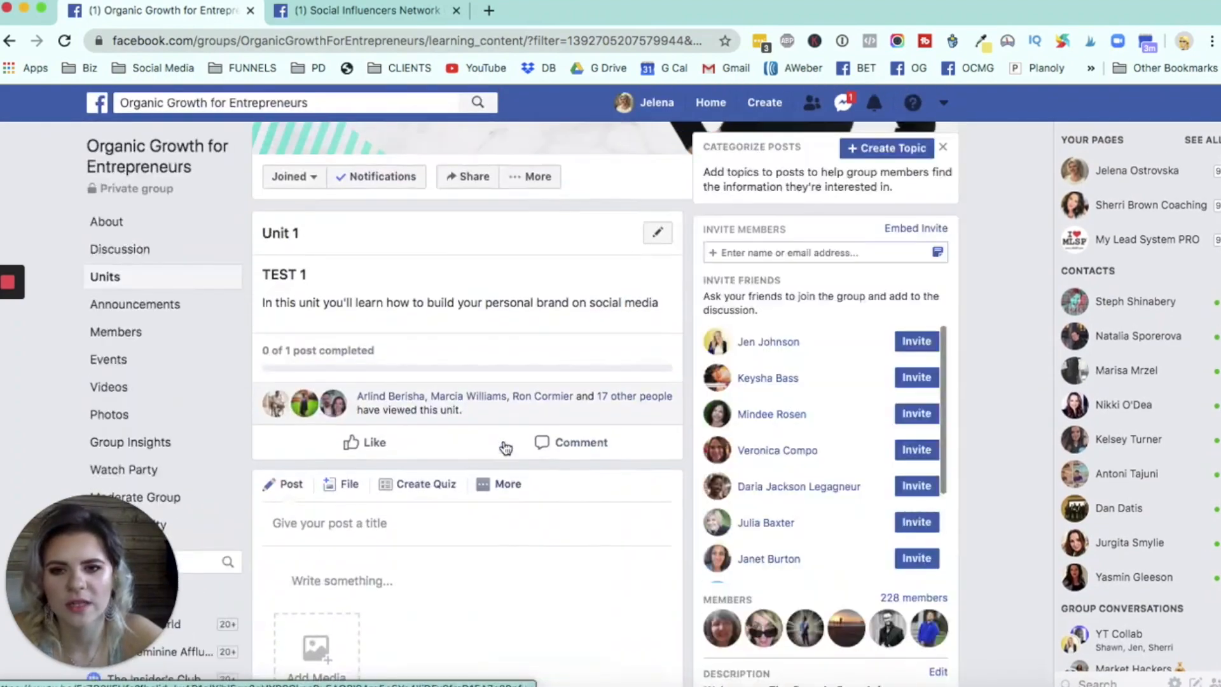
left_click(506, 449)
scroll(506, 448, "up", 2)
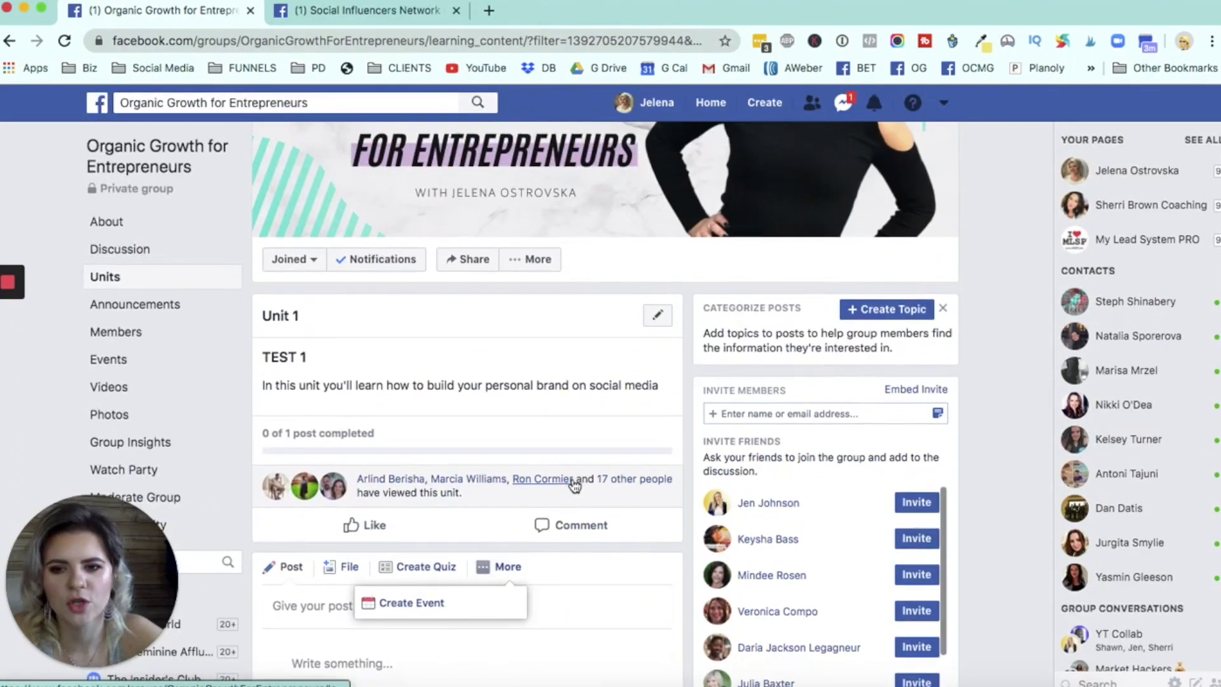
- Return to the discussion feed, check how the TEST 1 unit and its post appear there, and find the "I NEED YOUR HELP!" post
scroll(573, 486, "left", 5)
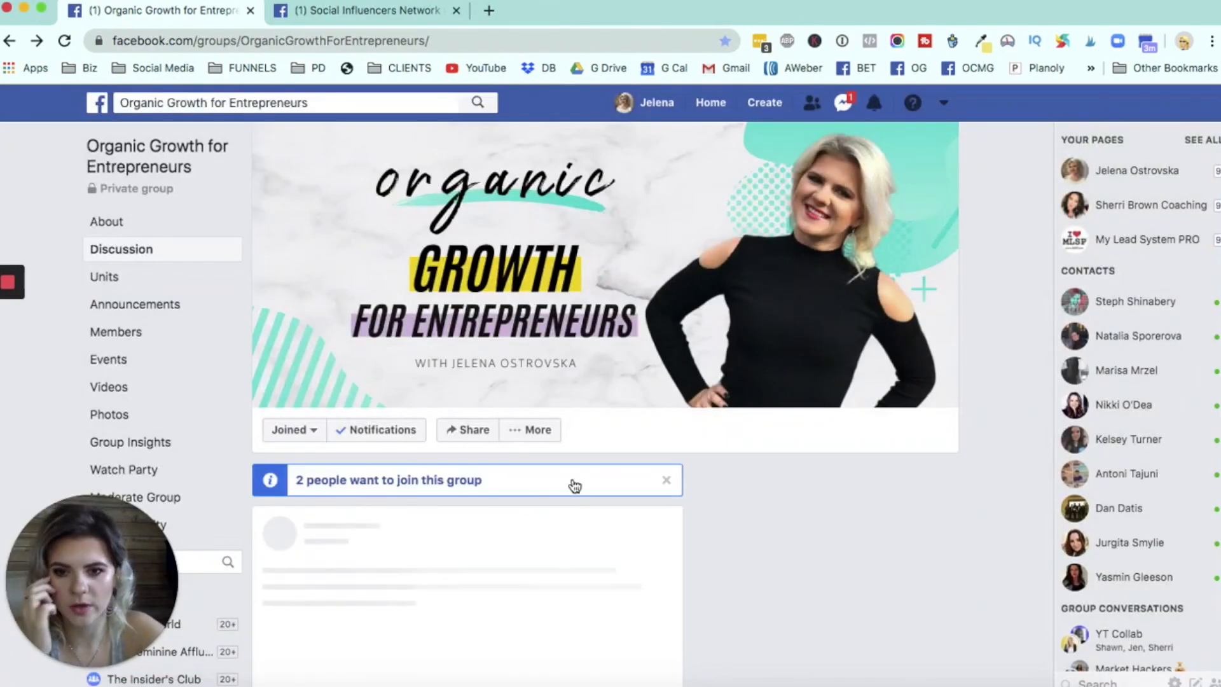
left_click(573, 483)
scroll(659, 457, "down", 15)
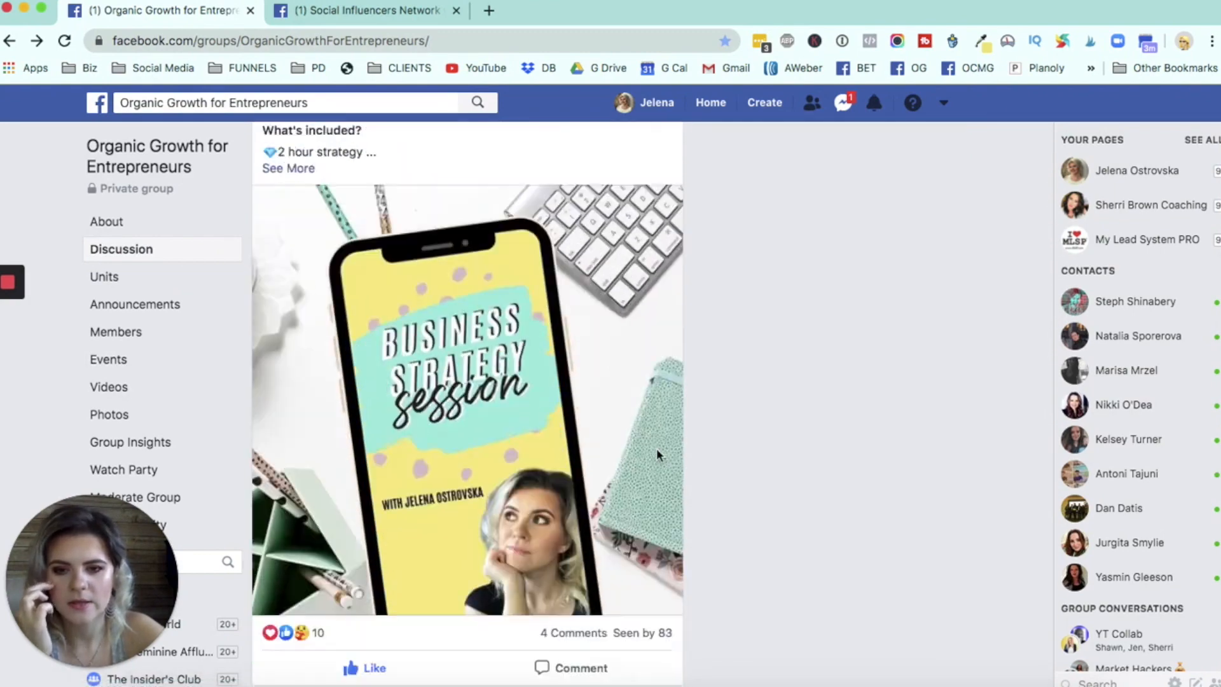
scroll(656, 448, "down", 12)
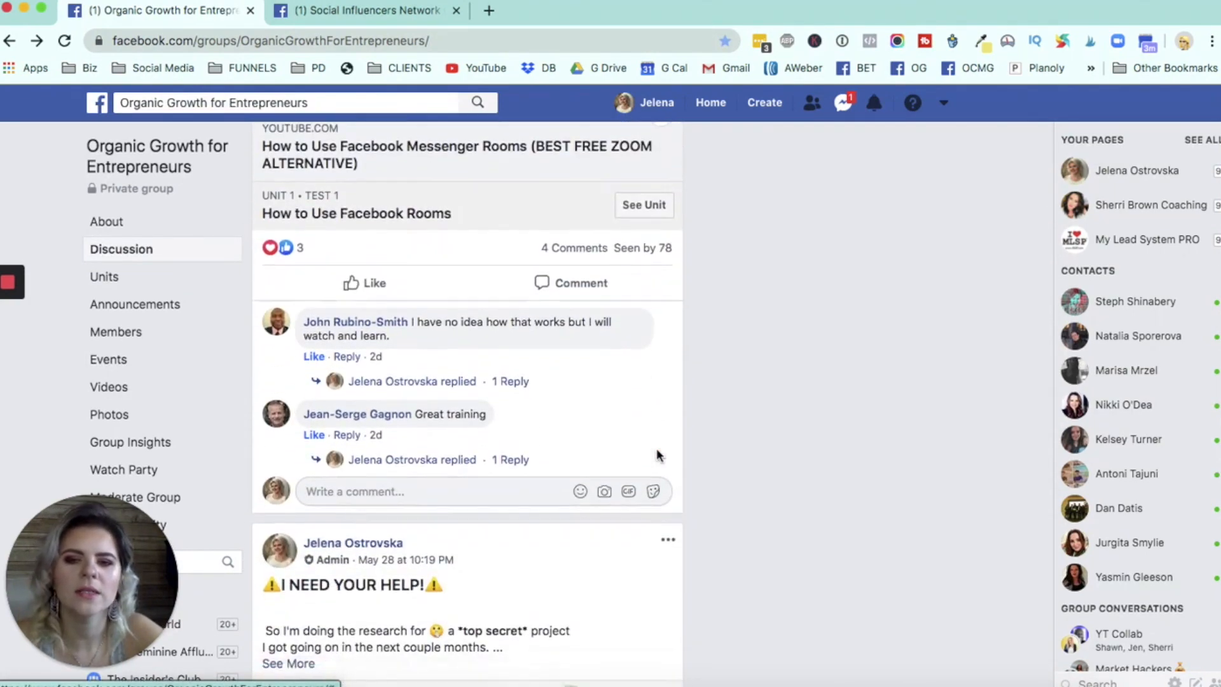
scroll(570, 275, "up", 4)
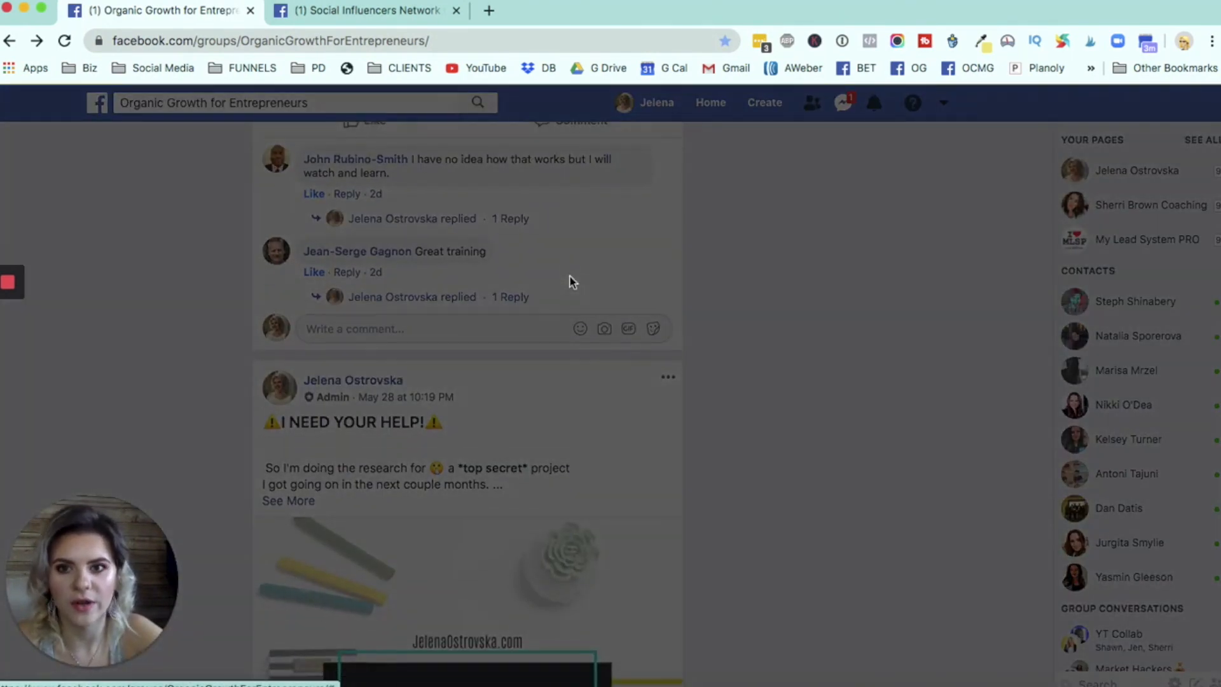
scroll(573, 282, "down", 7)
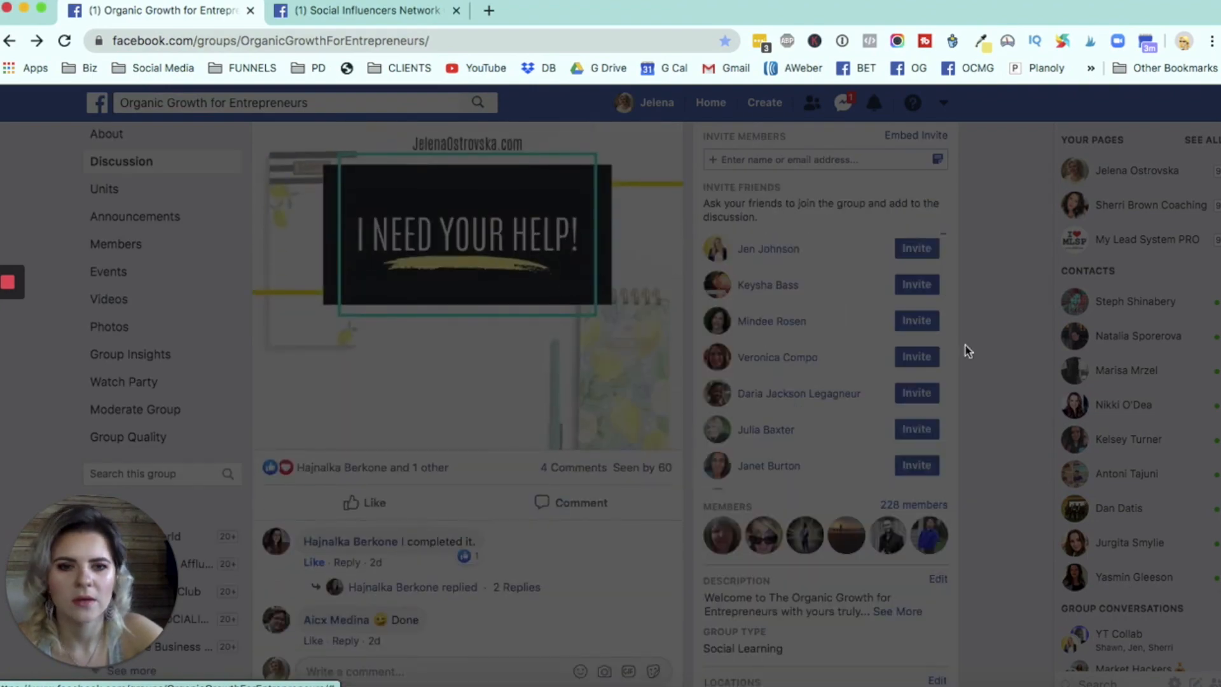
left_click(1009, 366)
scroll(1011, 369, "up", 20)
scroll(1008, 368, "down", 10)
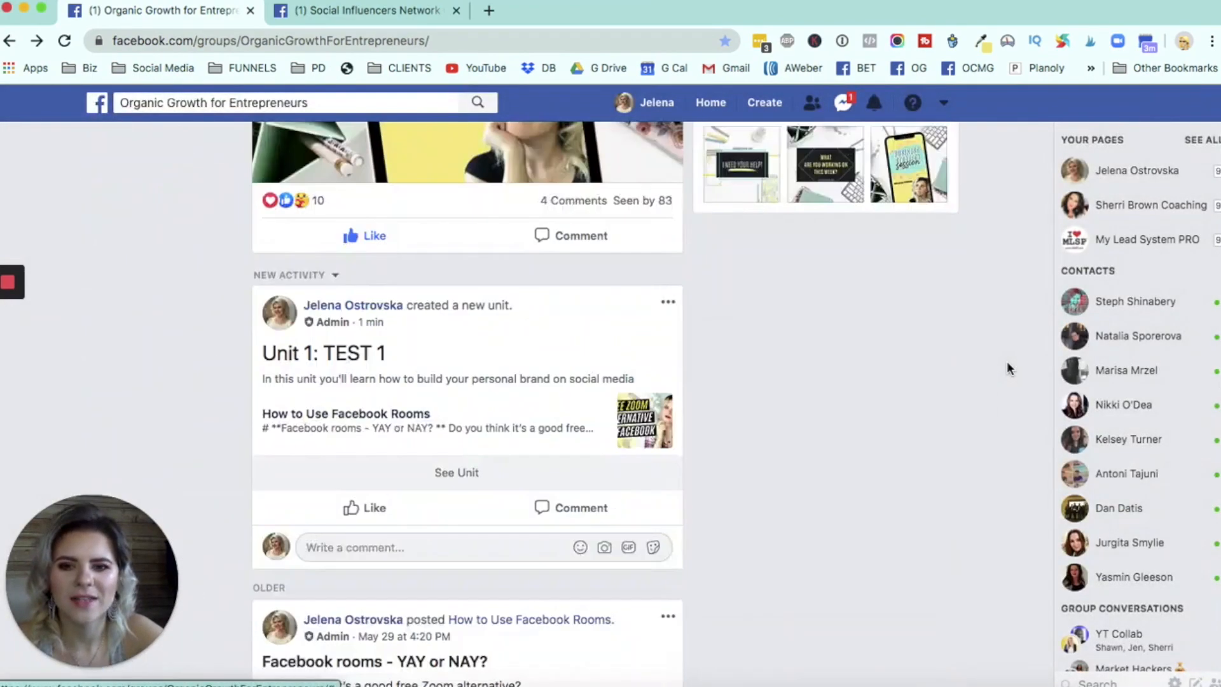
scroll(1006, 361, "down", 10)
scroll(1007, 361, "up", 4)
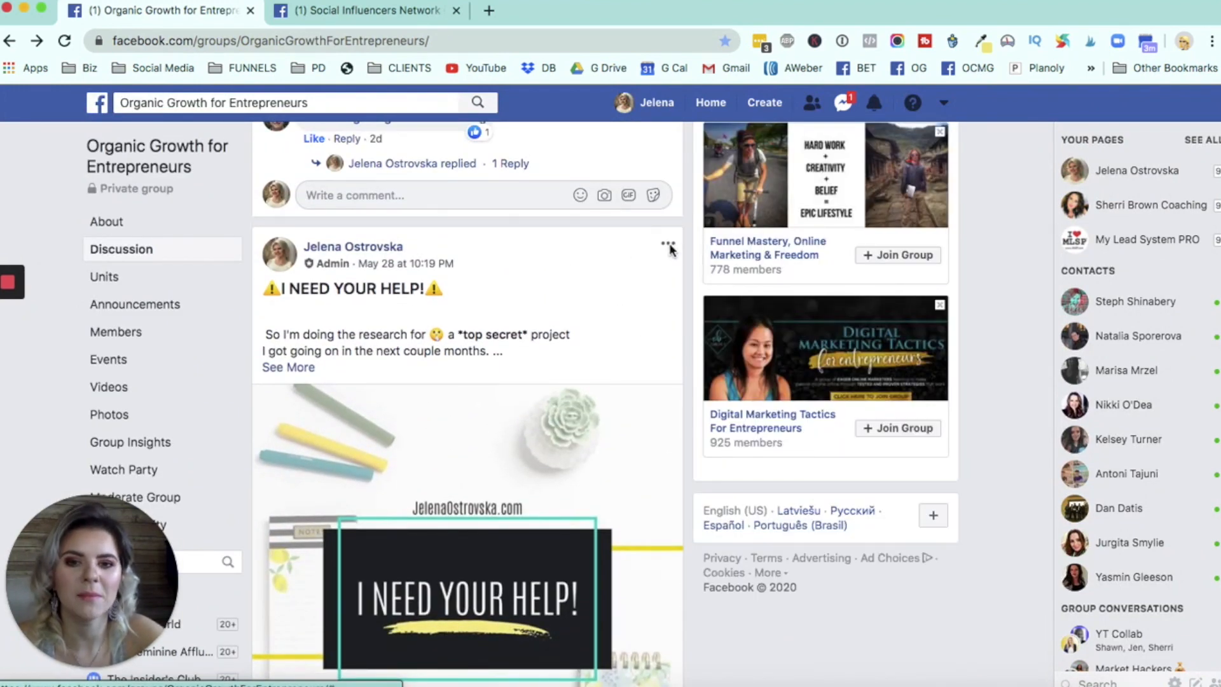
- Add the "I NEED YOUR HELP!" post to the TEST 1 unit under the title "SURVEY!"
left_click(668, 246)
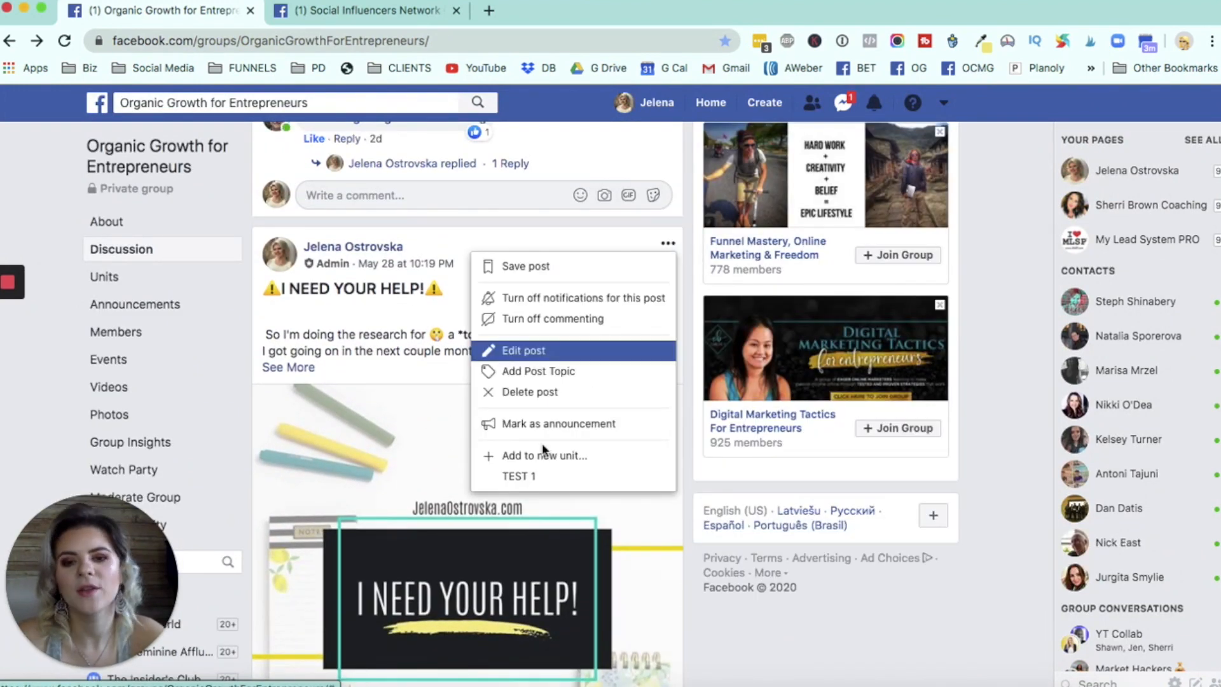
left_click(538, 479)
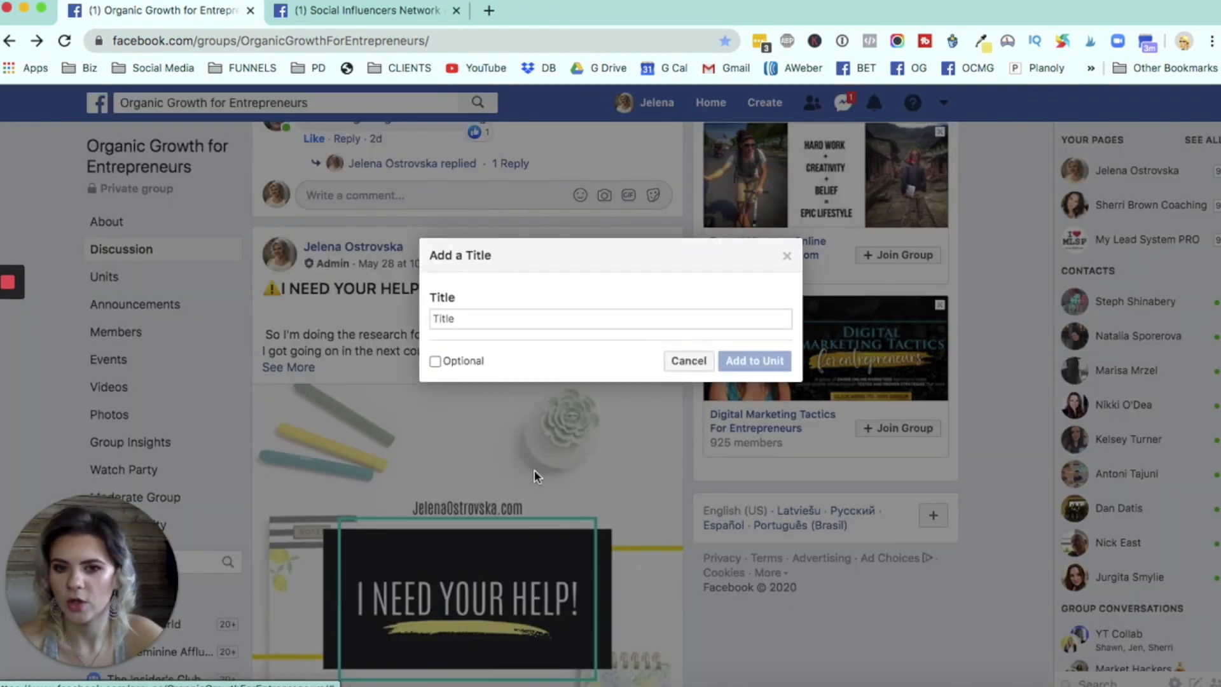
left_click(500, 319)
type("SURVE")
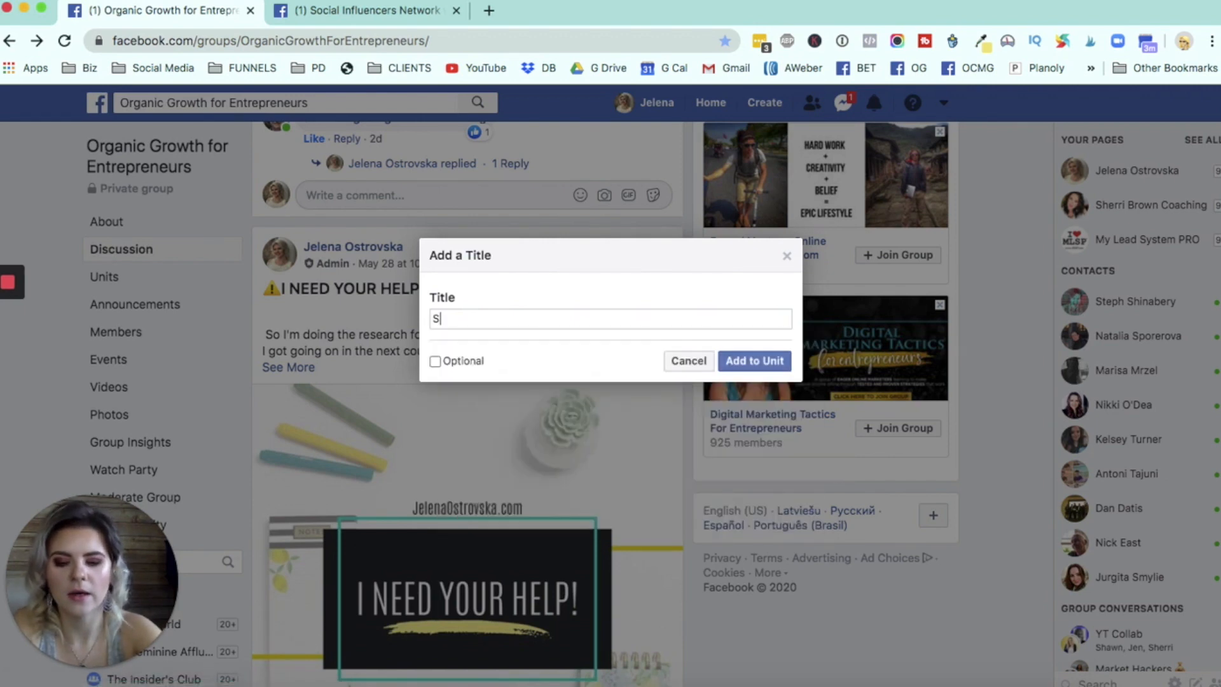
type("Y!")
left_click(743, 369)
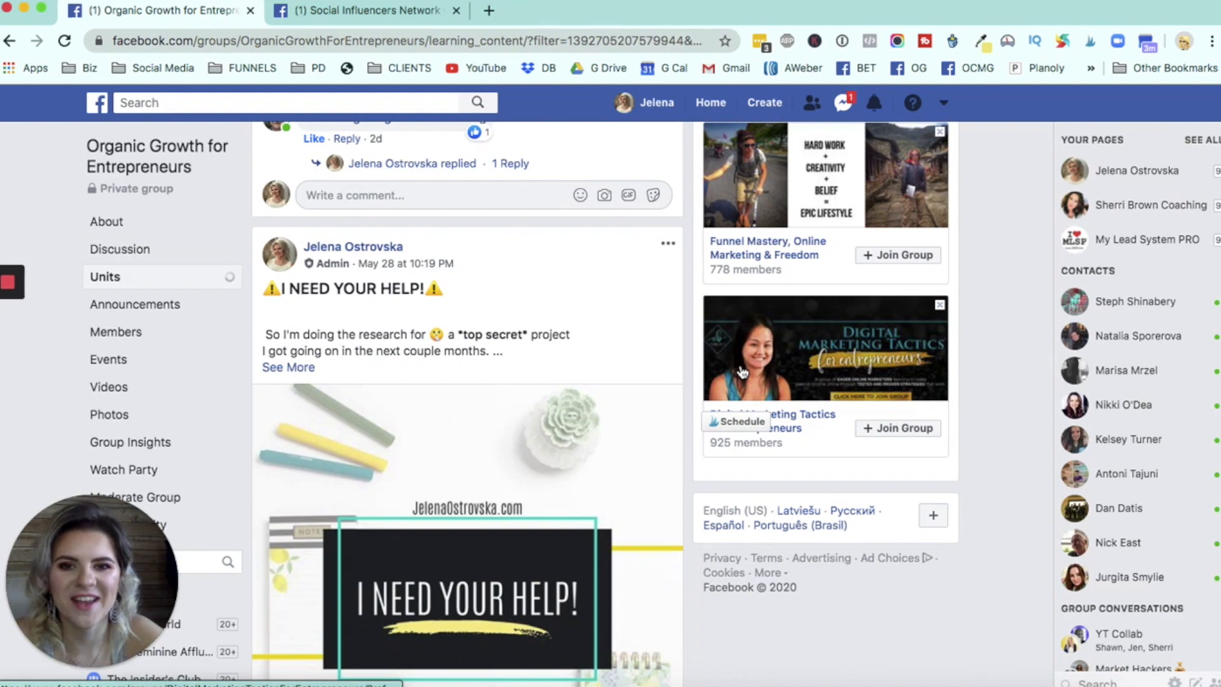
- Examine the TEST 1 unit page, including its completion progress, its viewers and the order of the two added posts
scroll(623, 349, "down", 3)
scroll(623, 349, "down", 8)
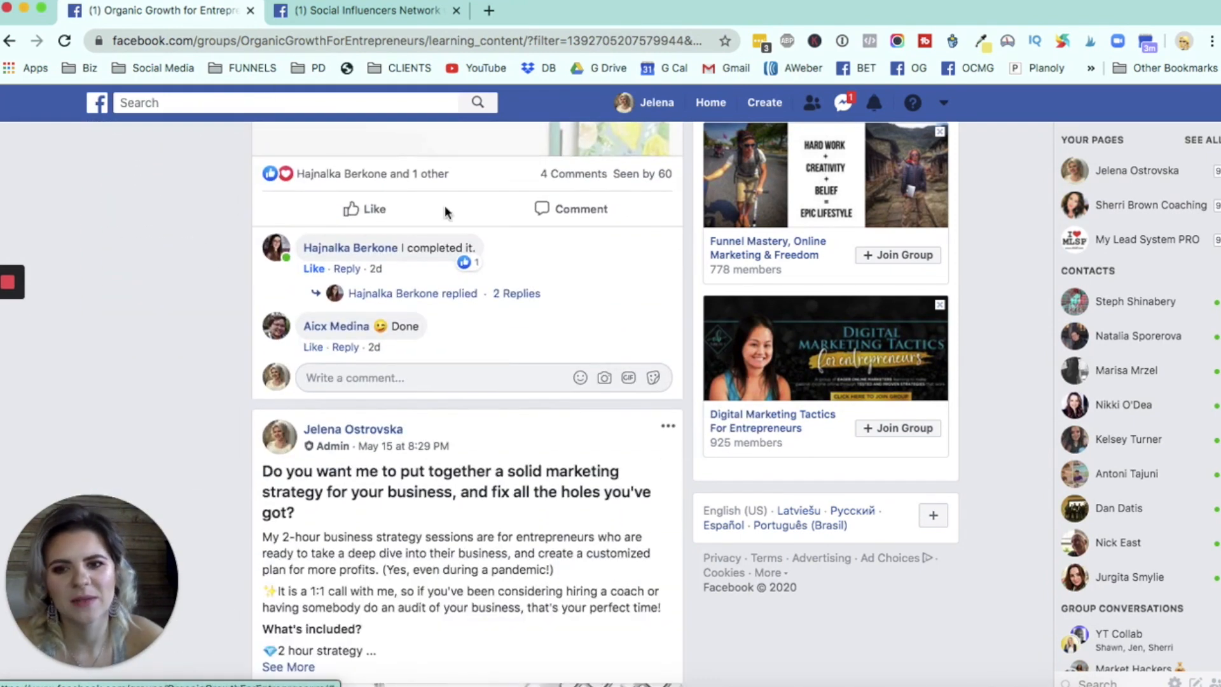
scroll(572, 324, "down", 3)
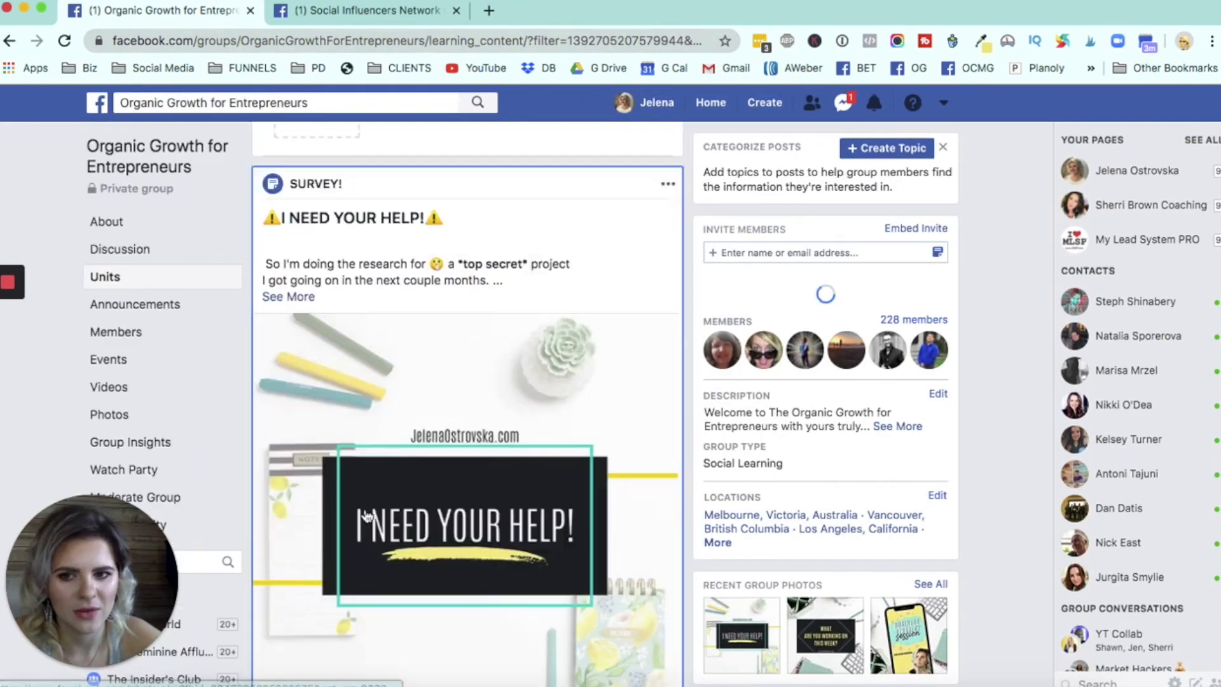
scroll(167, 228, "up", 5)
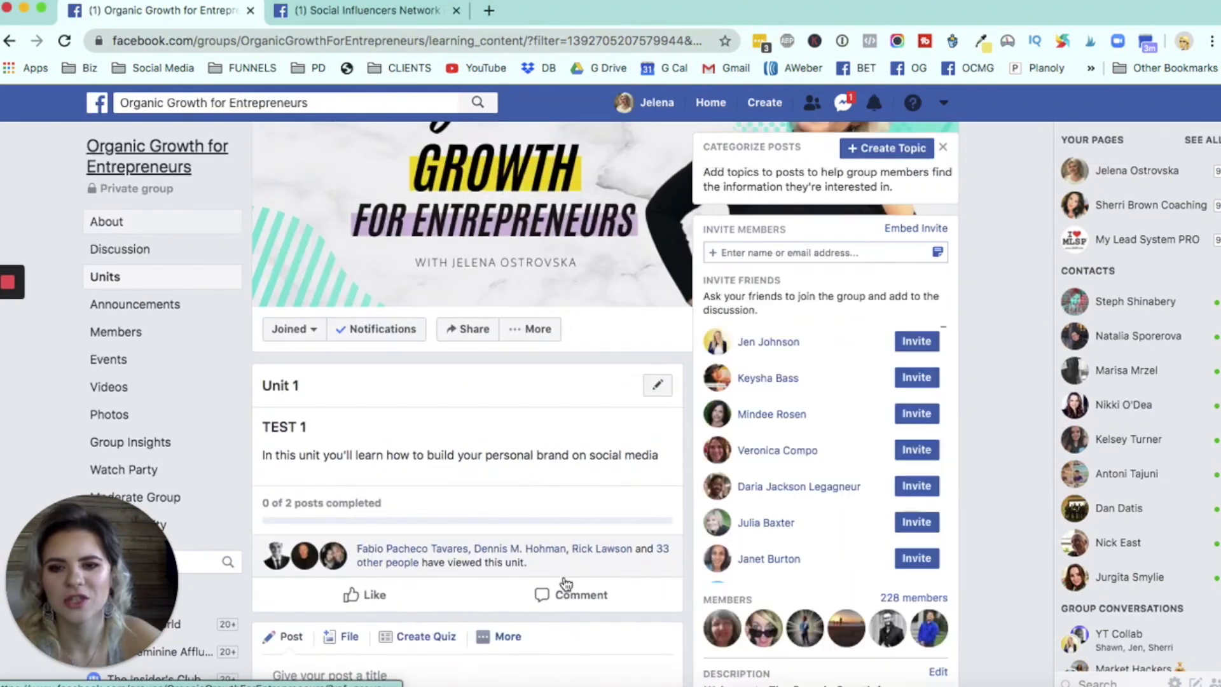
scroll(564, 577, "down", 3)
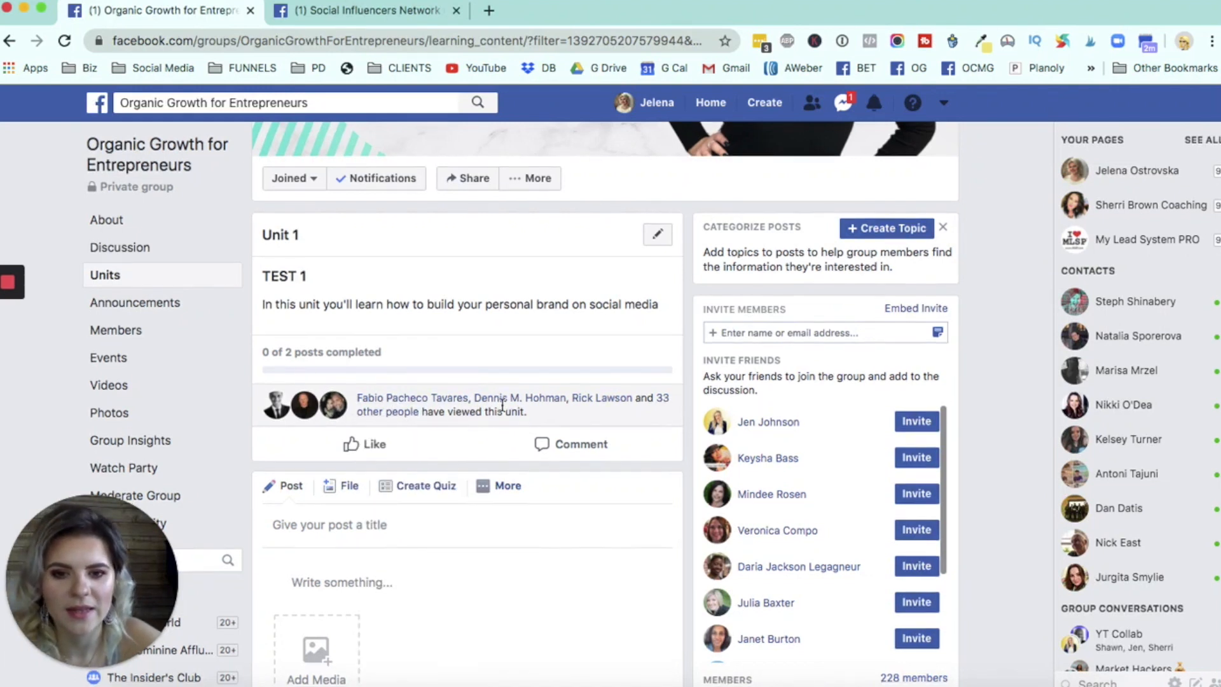
scroll(503, 407, "down", 1)
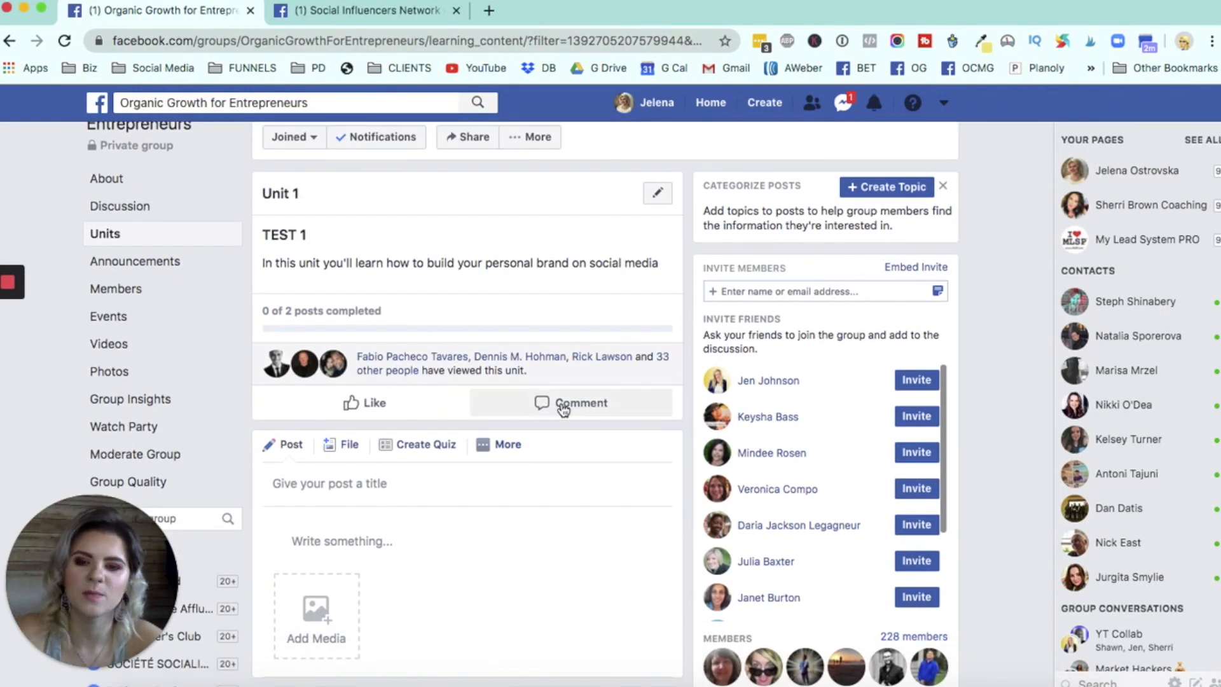
scroll(544, 400, "down", 1)
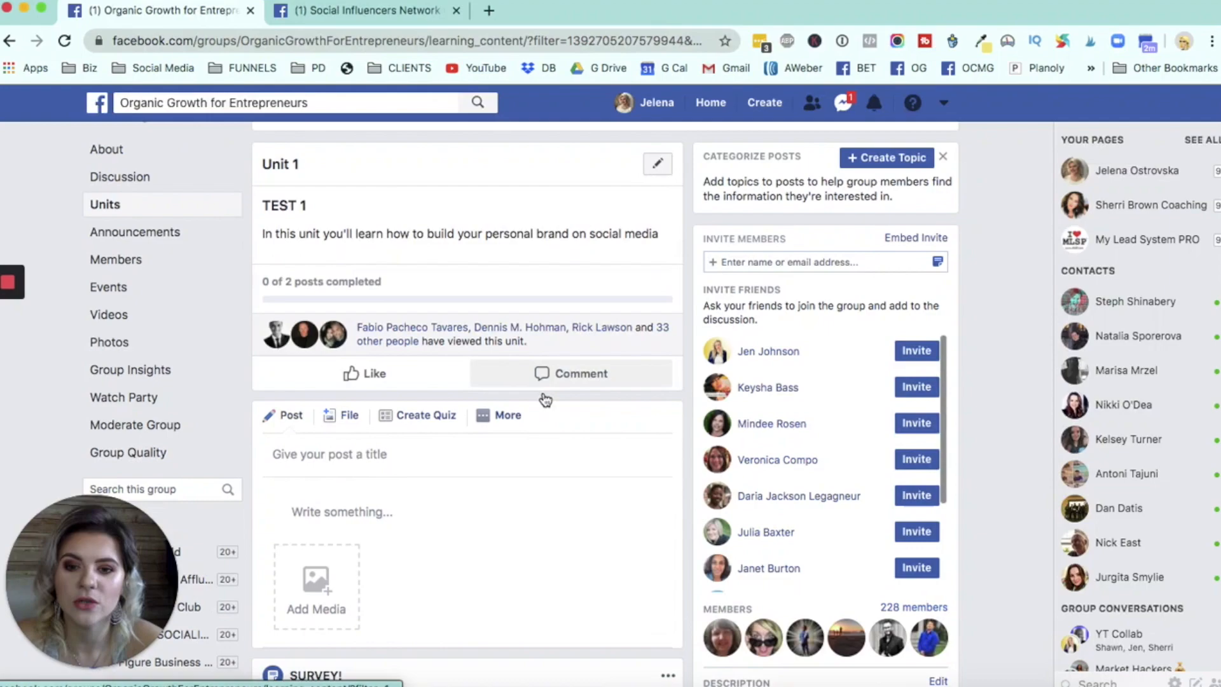
scroll(544, 400, "down", 20)
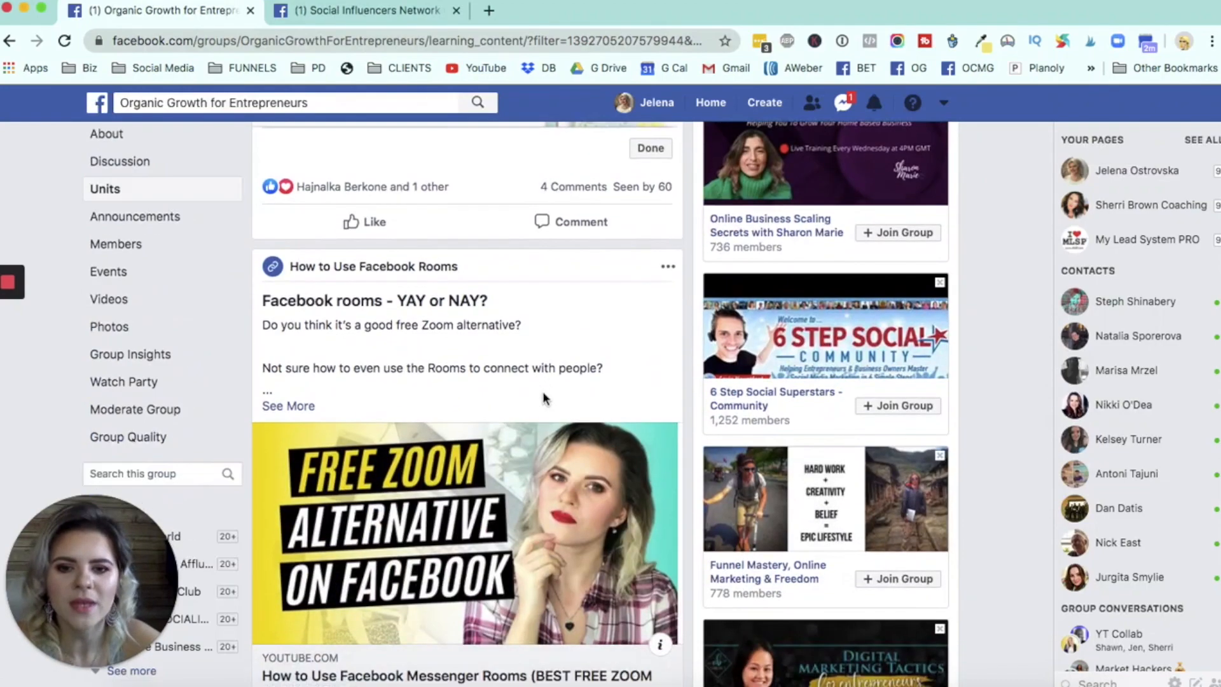
scroll(544, 398, "down", 5)
scroll(630, 325, "up", 15)
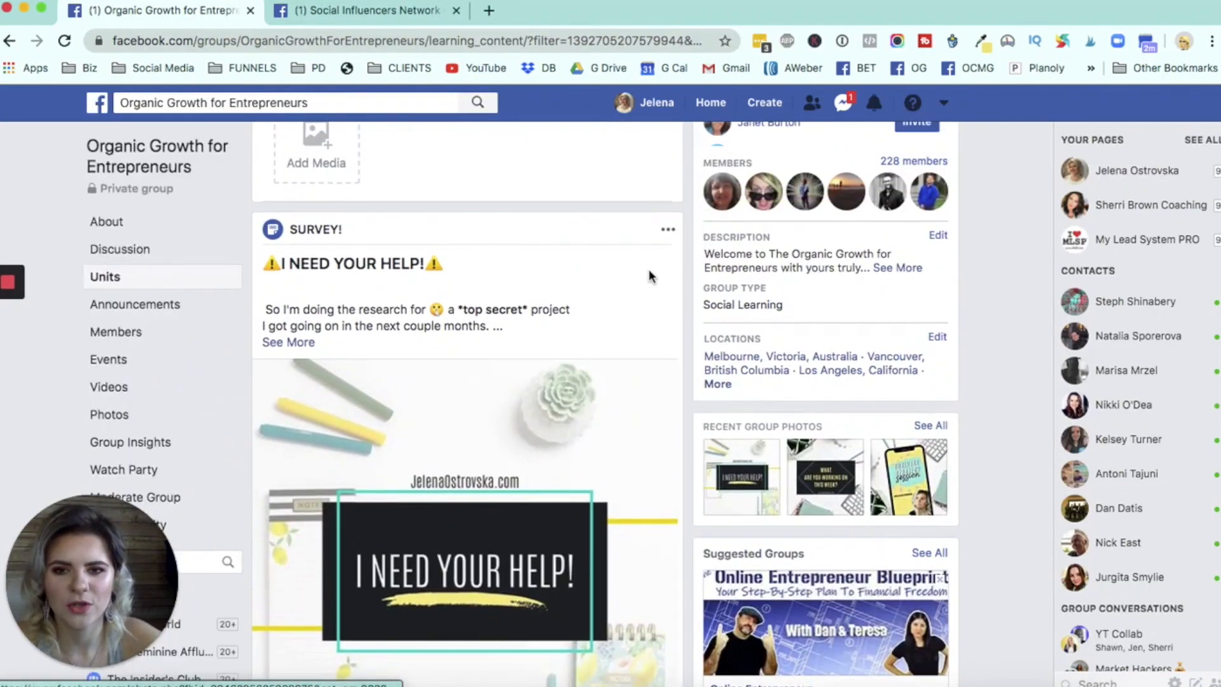
scroll(649, 276, "up", 10)
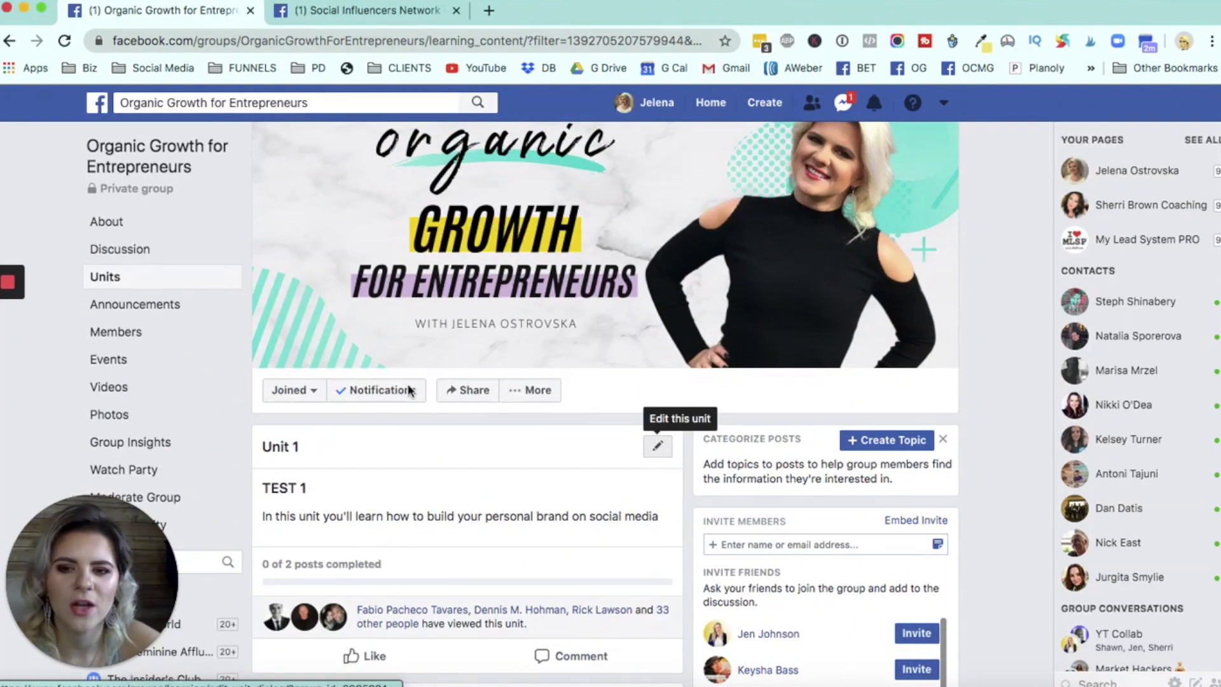
- Look through the whole TEST 1 unit page, from its description and post composer down to both added posts
scroll(409, 390, "down", 20)
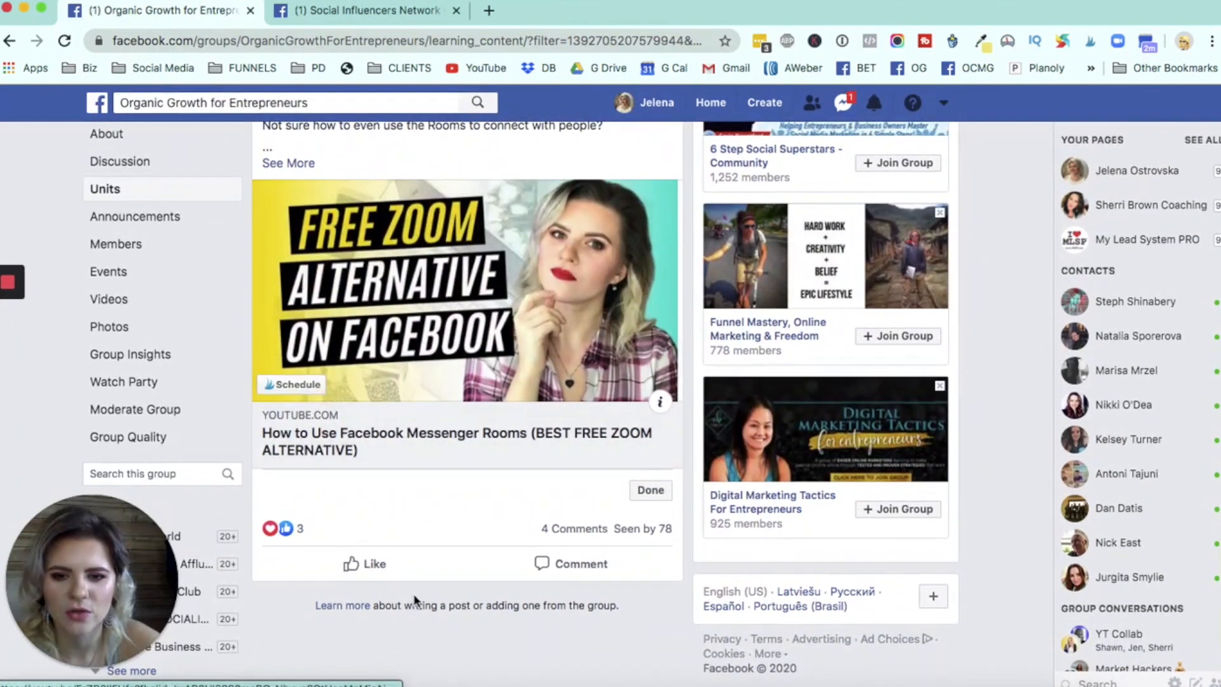
scroll(428, 607, "up", 20)
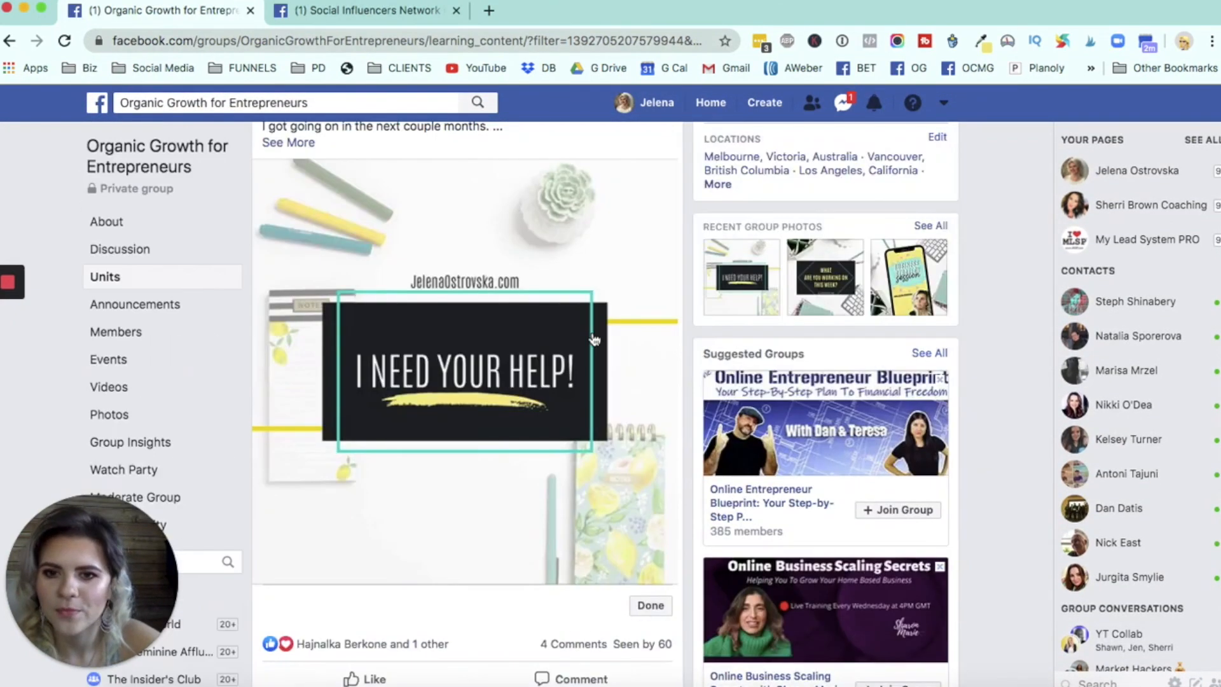
scroll(611, 524, "down", 5)
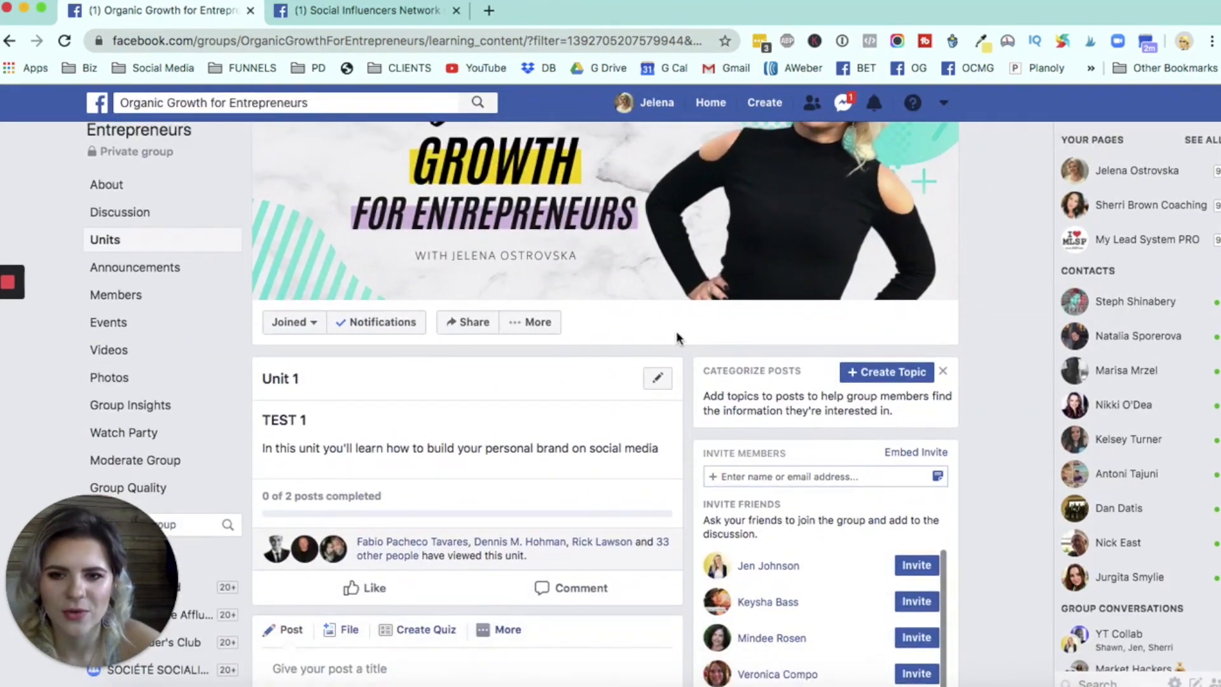
scroll(598, 523, "down", 1)
scroll(402, 484, "down", 1)
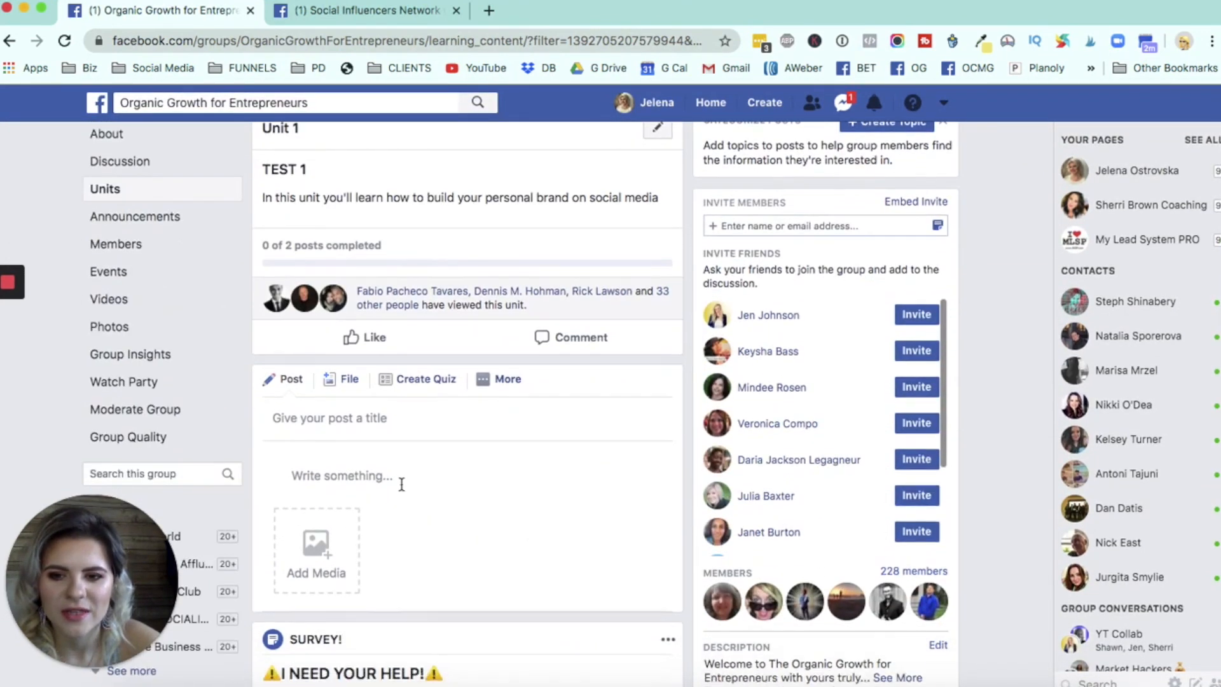
scroll(382, 413, "up", 3)
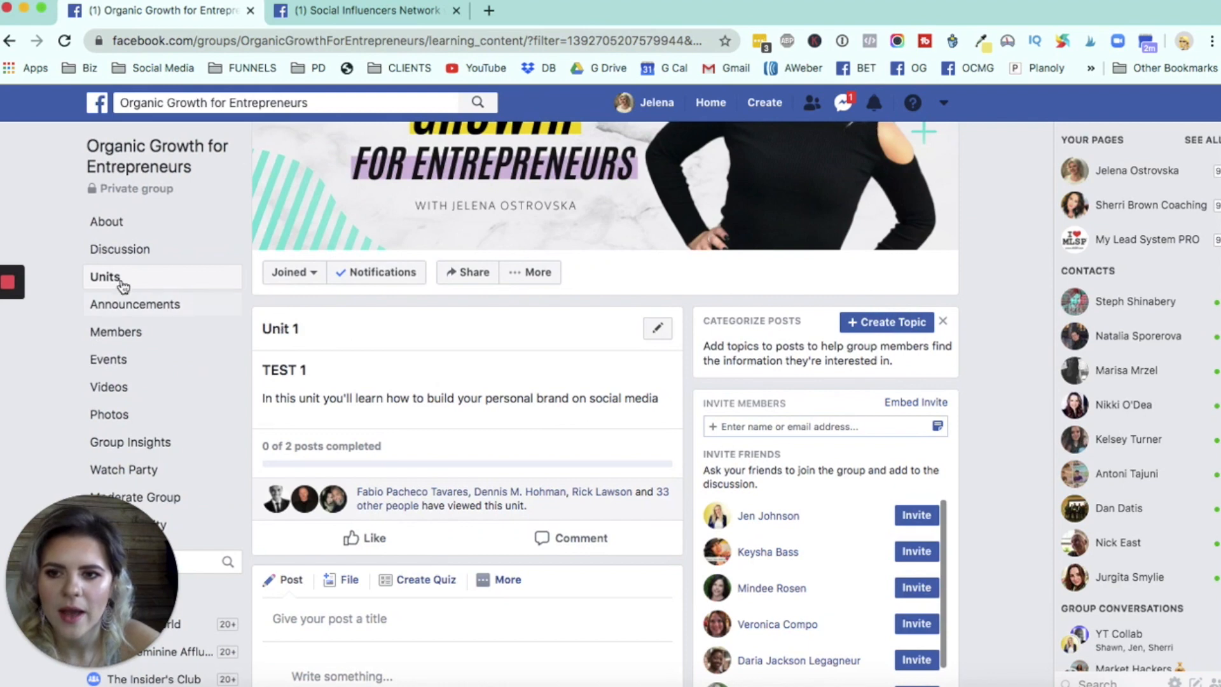
- Open the units overview and examine the TEST 1 entry, including its options for moving, editing or deleting the unit
left_click(121, 281)
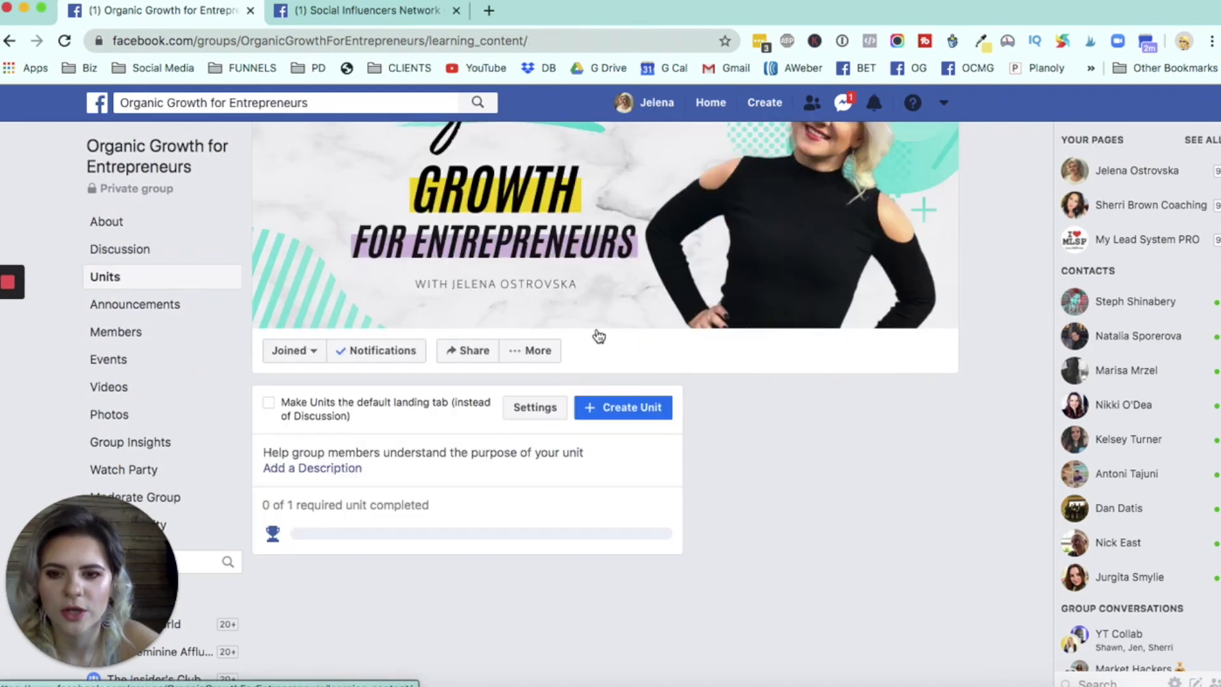
scroll(608, 339, "down", 2)
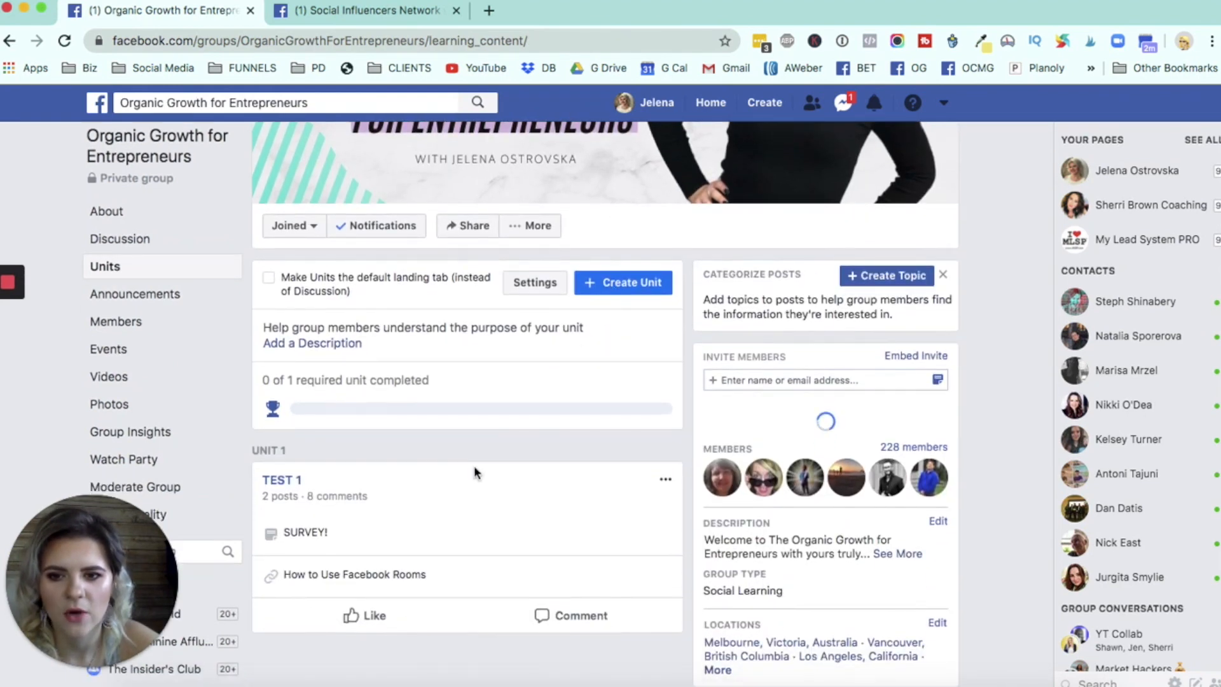
scroll(475, 465, "down", 1)
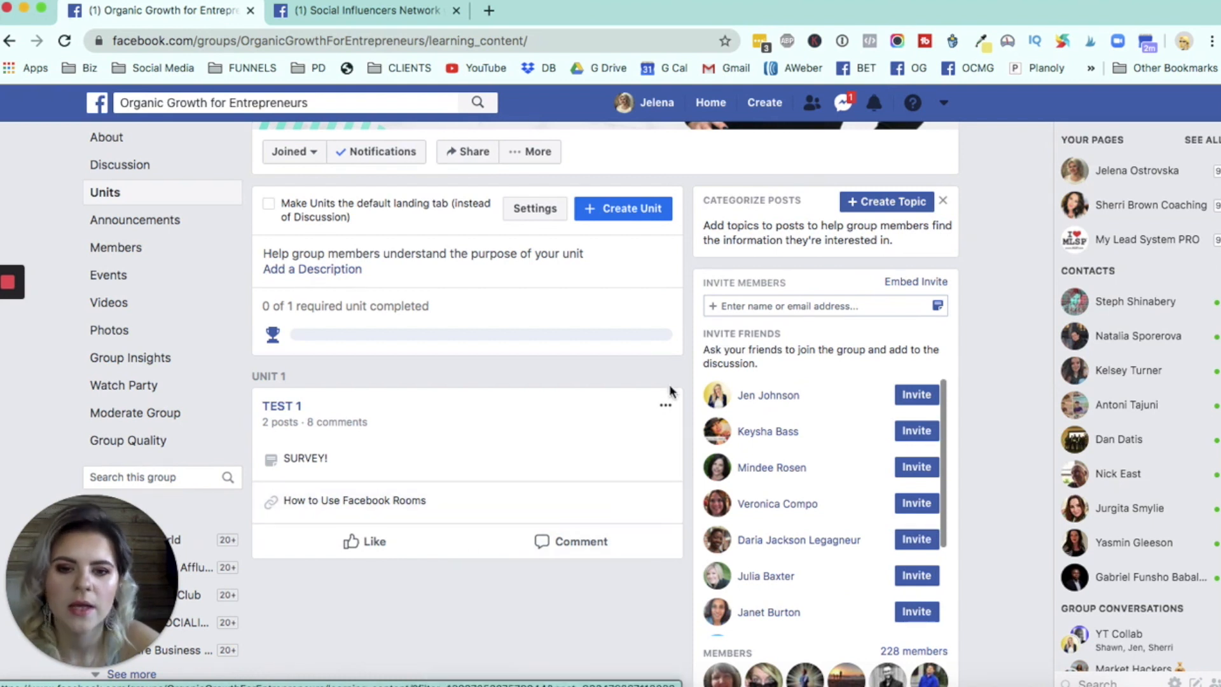
left_click(667, 406)
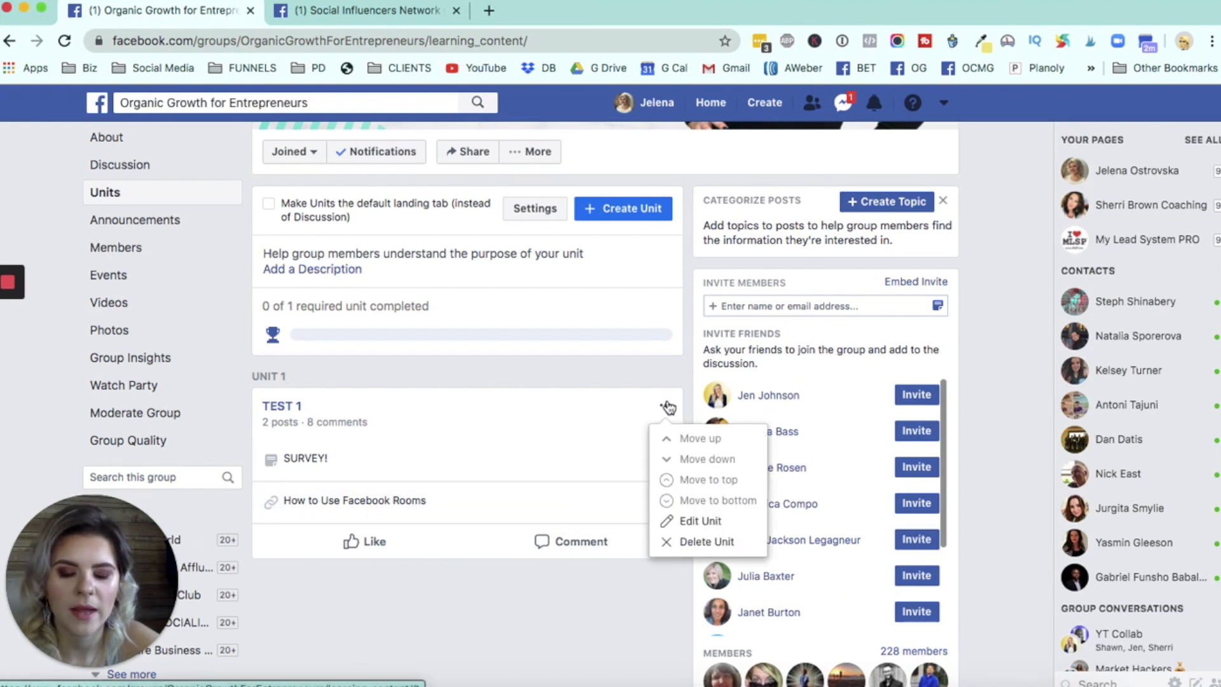
left_click(667, 406)
left_click(667, 407)
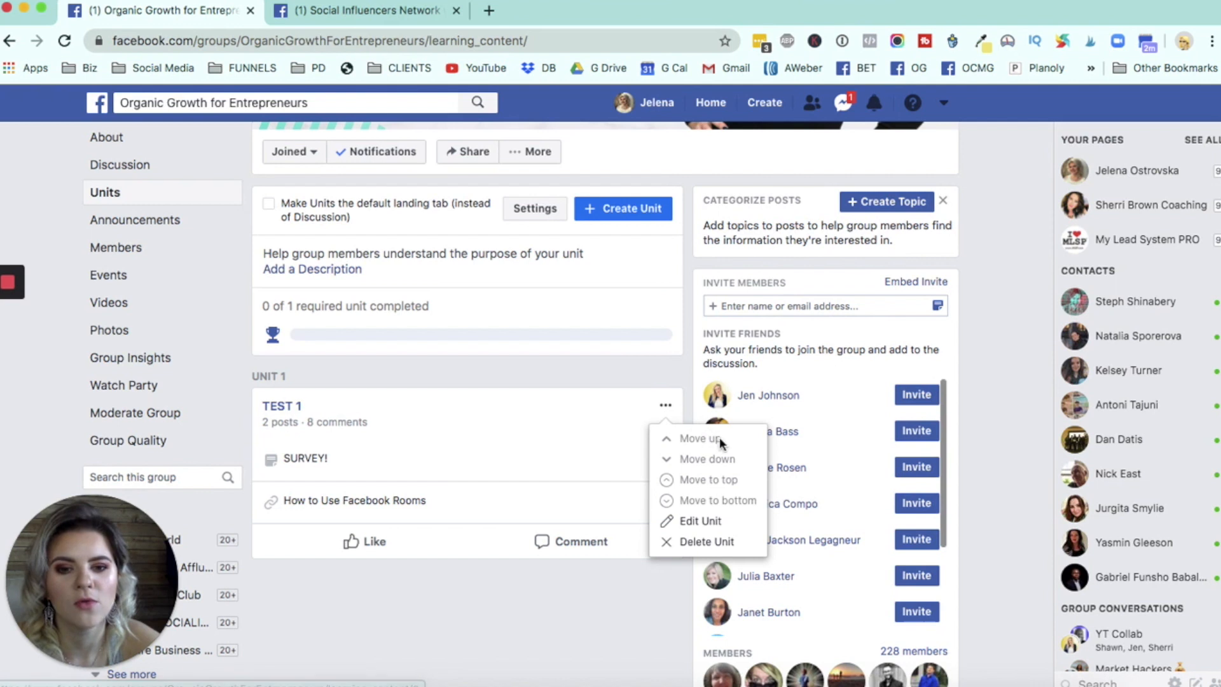
left_click(597, 474)
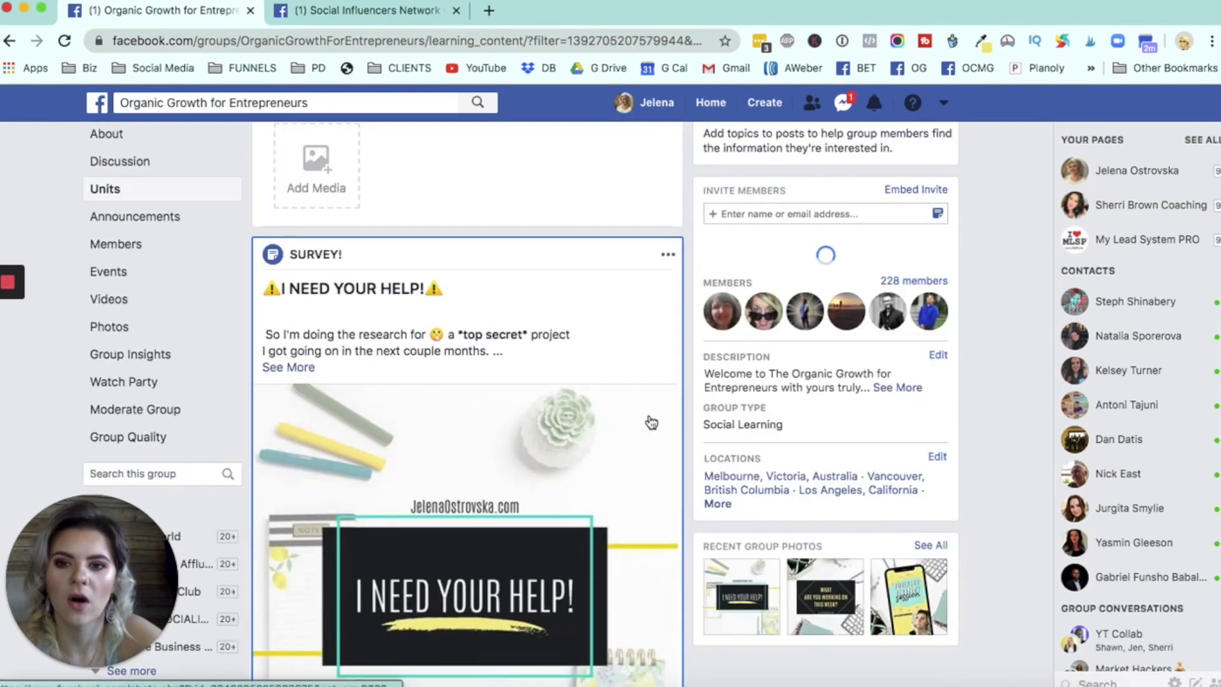
left_click(10, 42)
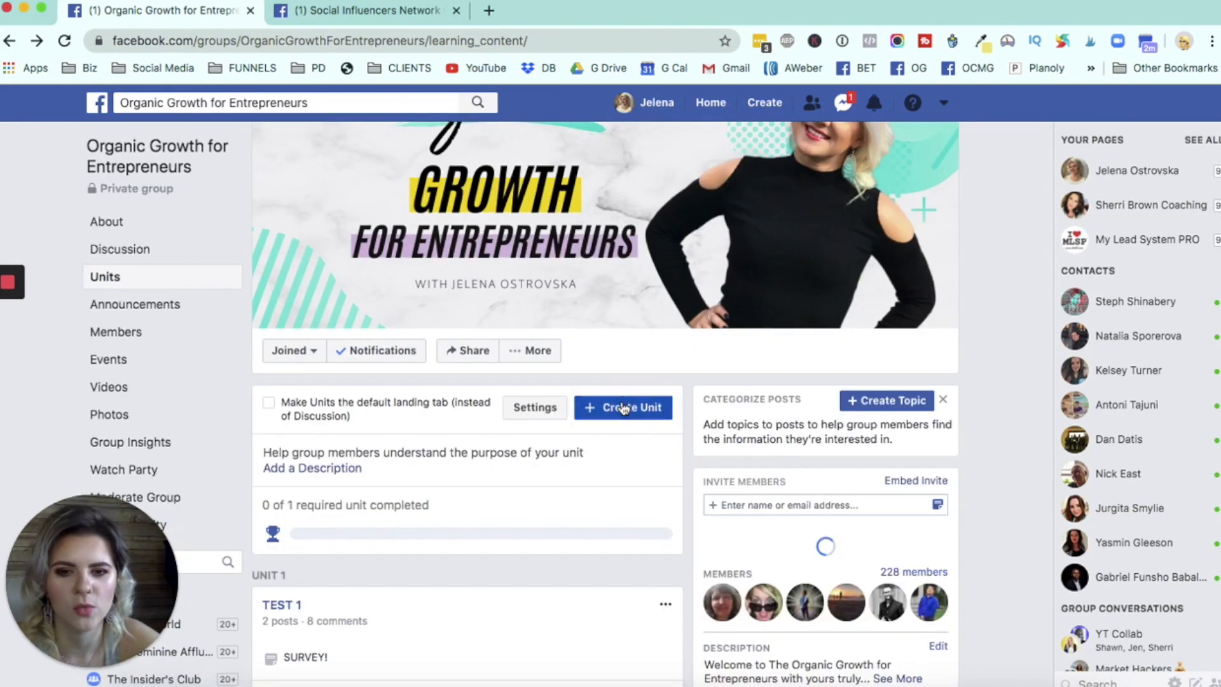
- Create a second learning unit named "TEST 2" with the description "In this unit you'll learn how to build an email list"
left_click(629, 409)
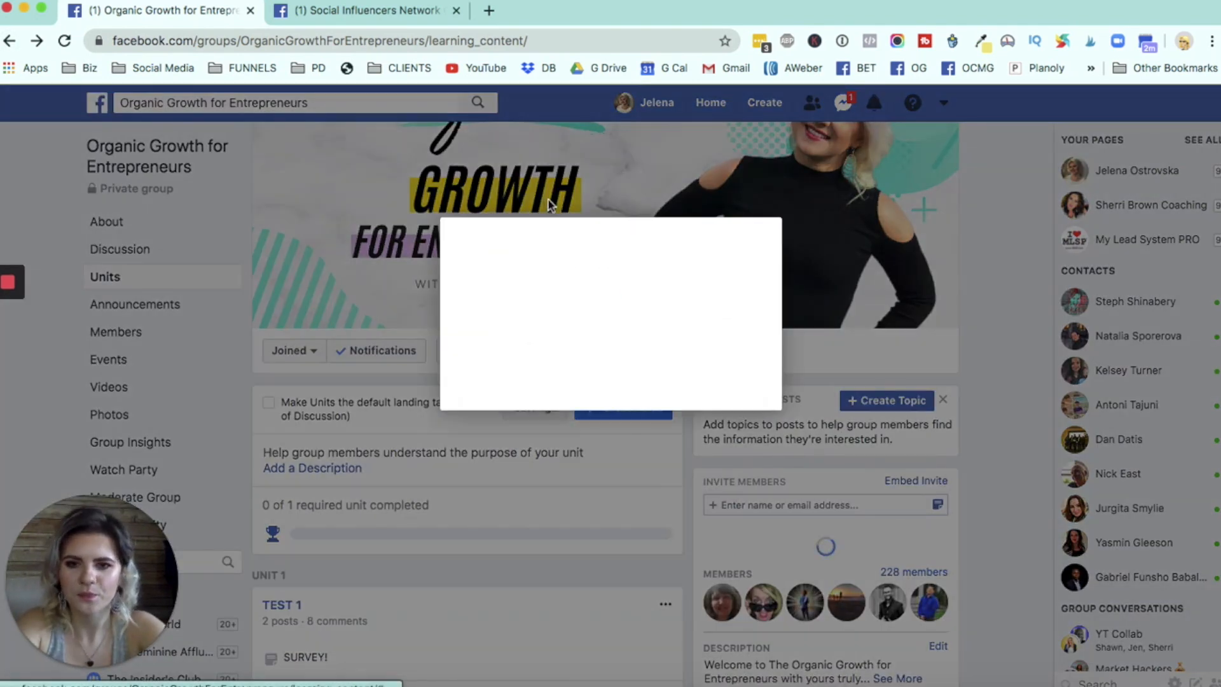
left_click(533, 277)
type("TEST 2")
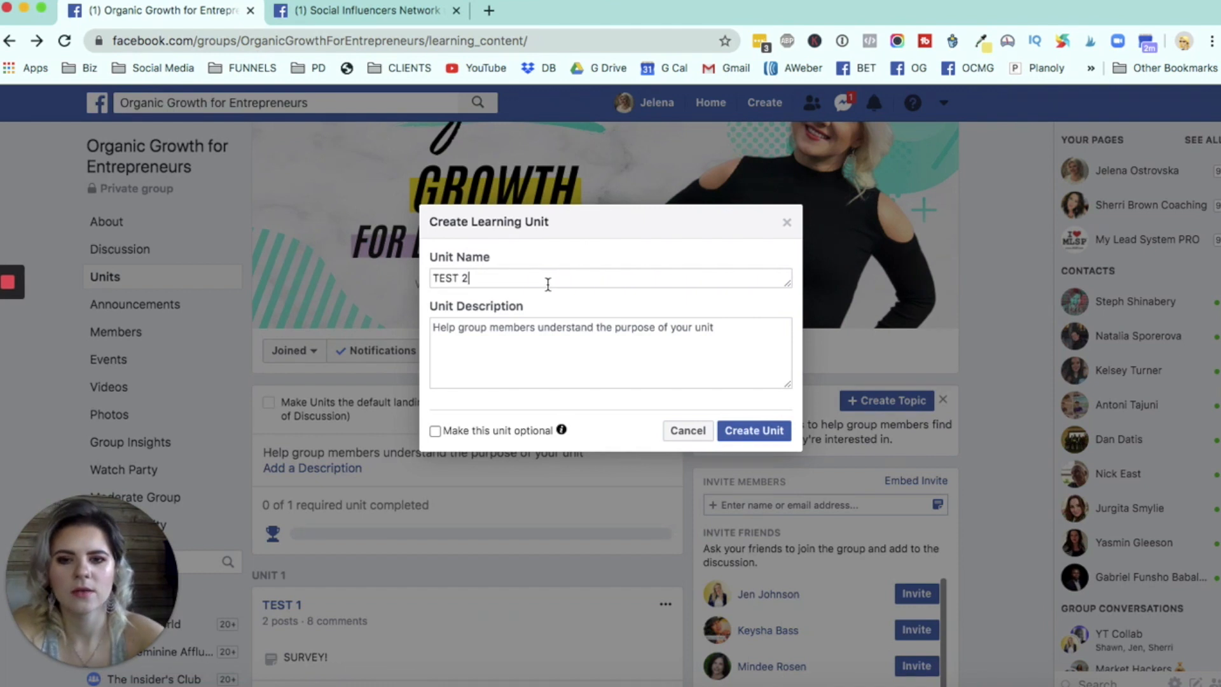
left_click(616, 341)
type("In")
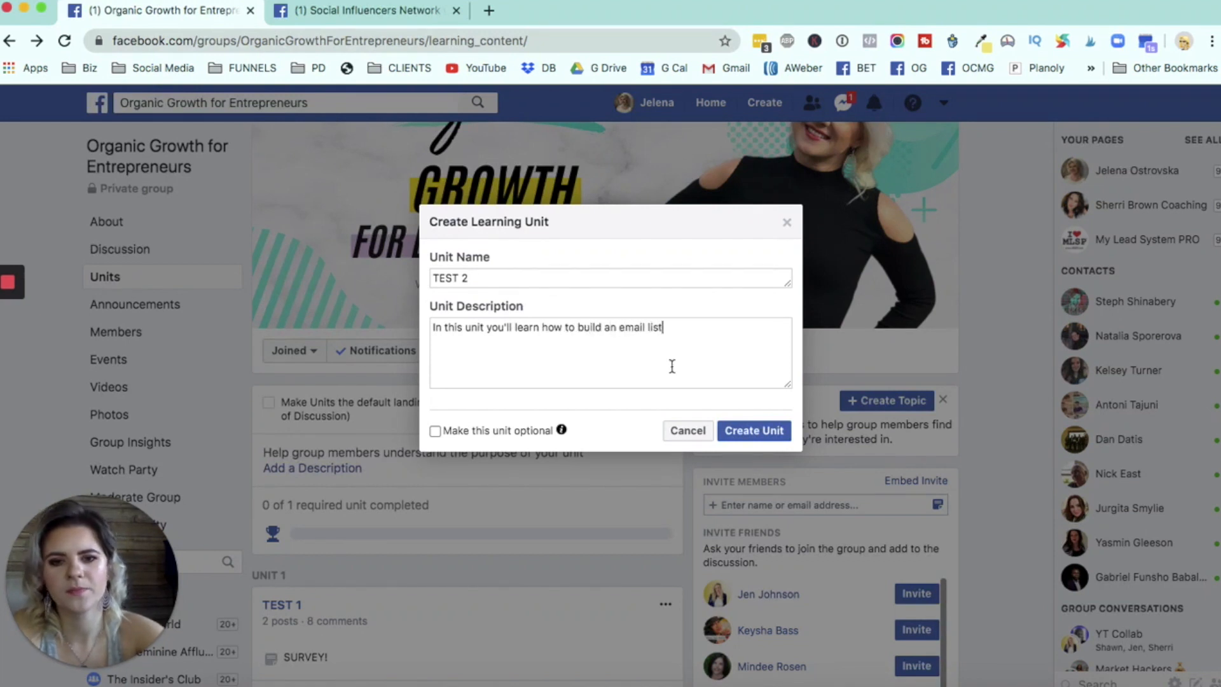
left_click(752, 431)
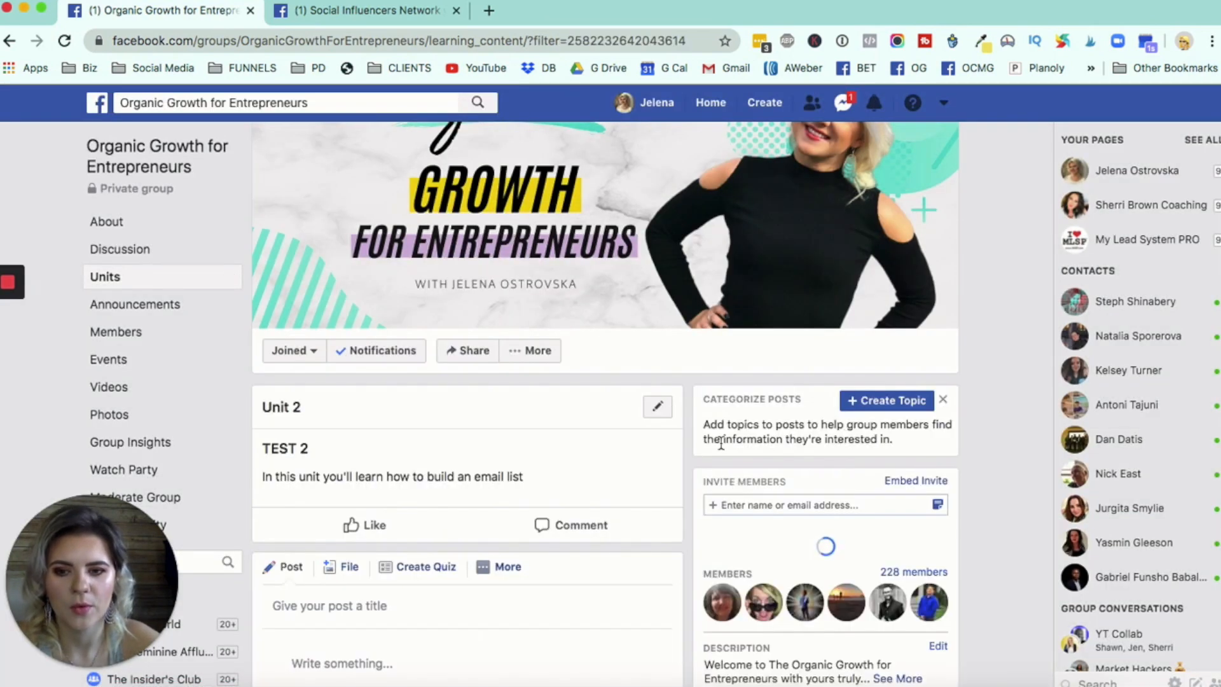
- Return to the units overview and check how Unit 1 and Unit 2 are listed with their posts
scroll(727, 445, "down", 3)
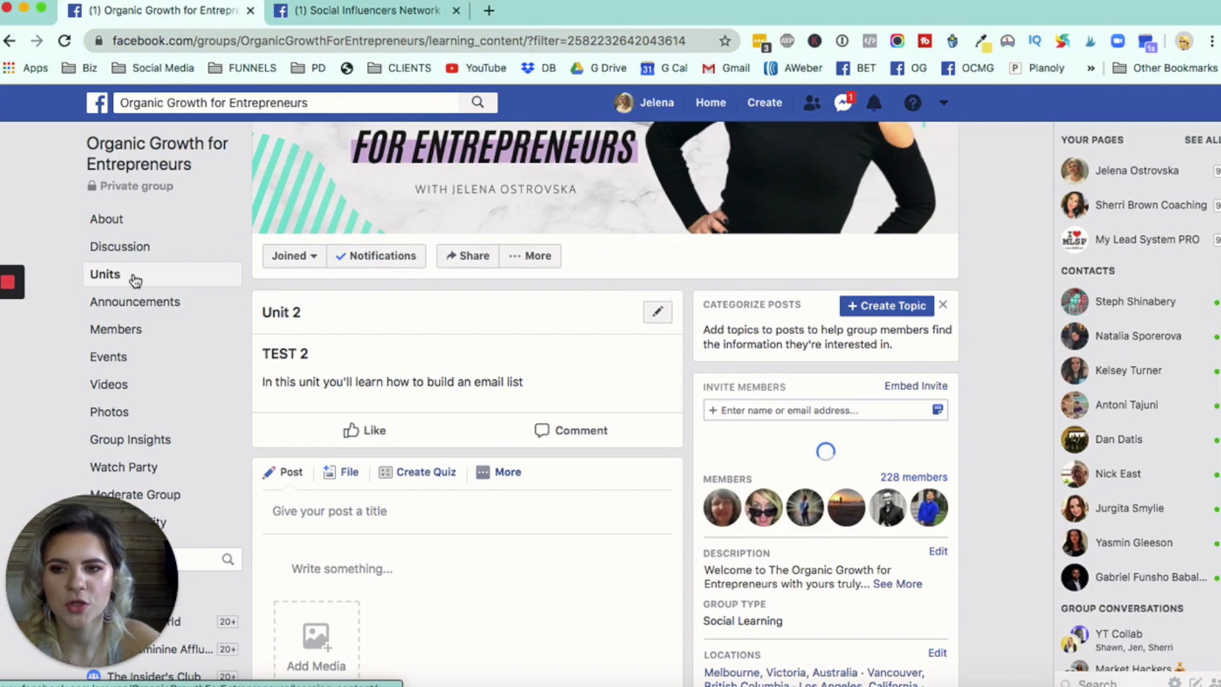
left_click(135, 281)
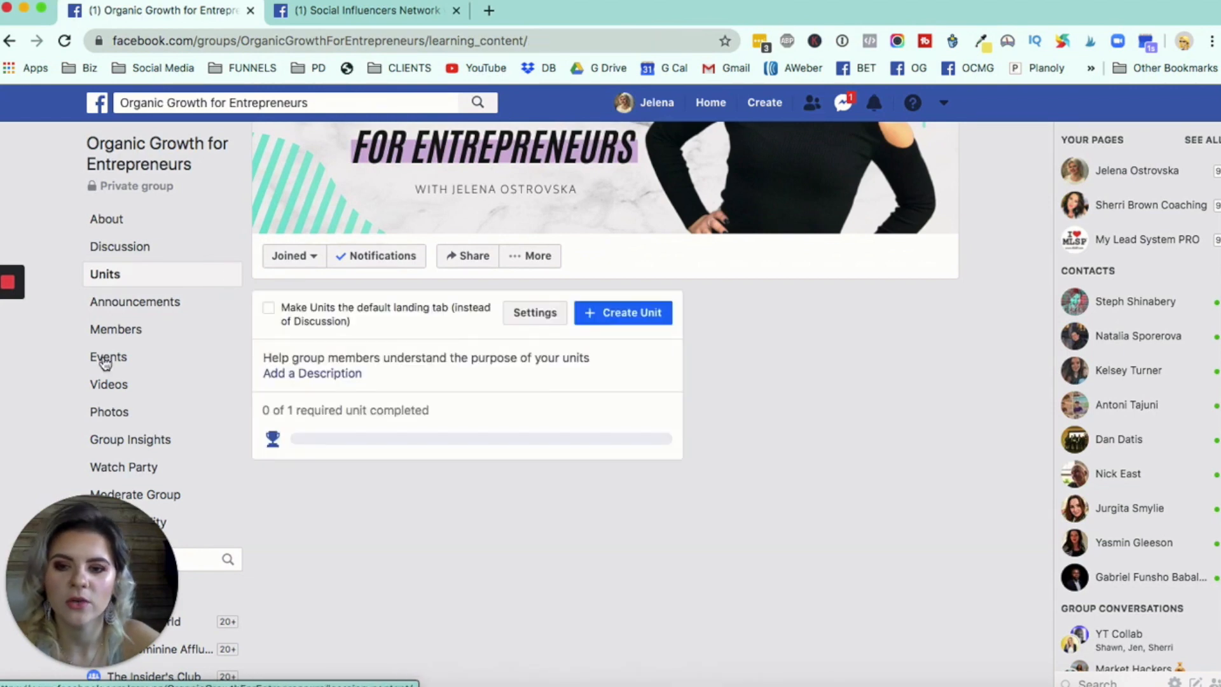
scroll(105, 360, "down", 3)
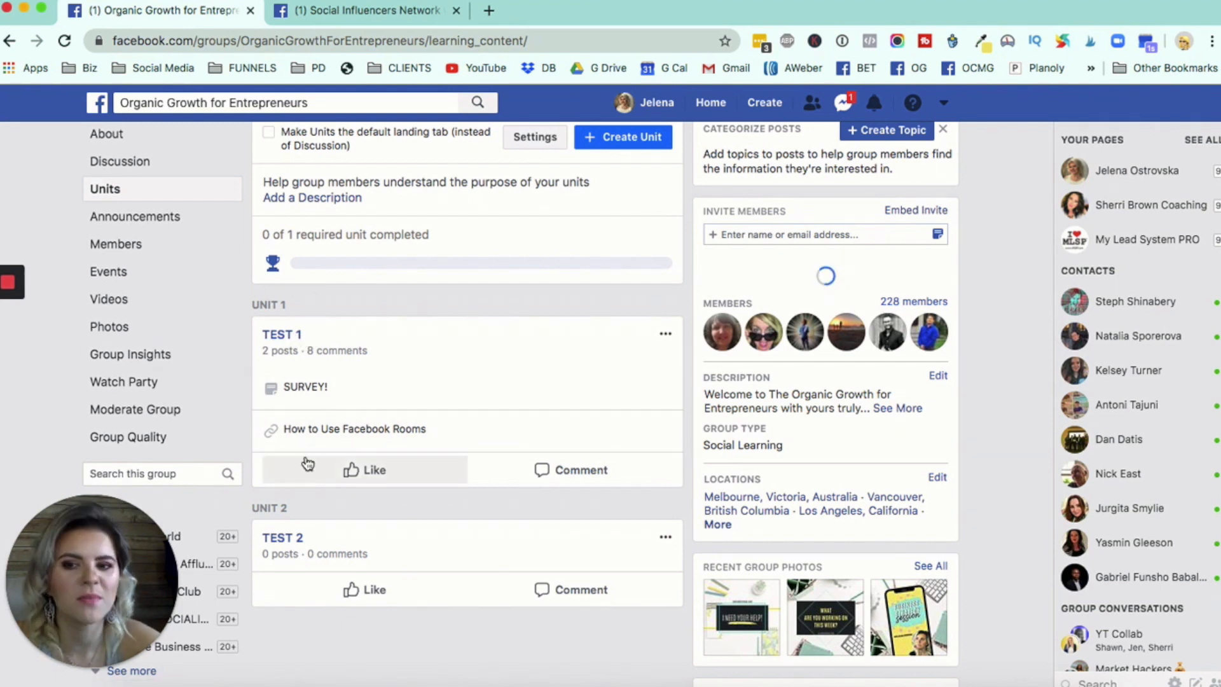
left_click_drag(286, 303, 273, 510)
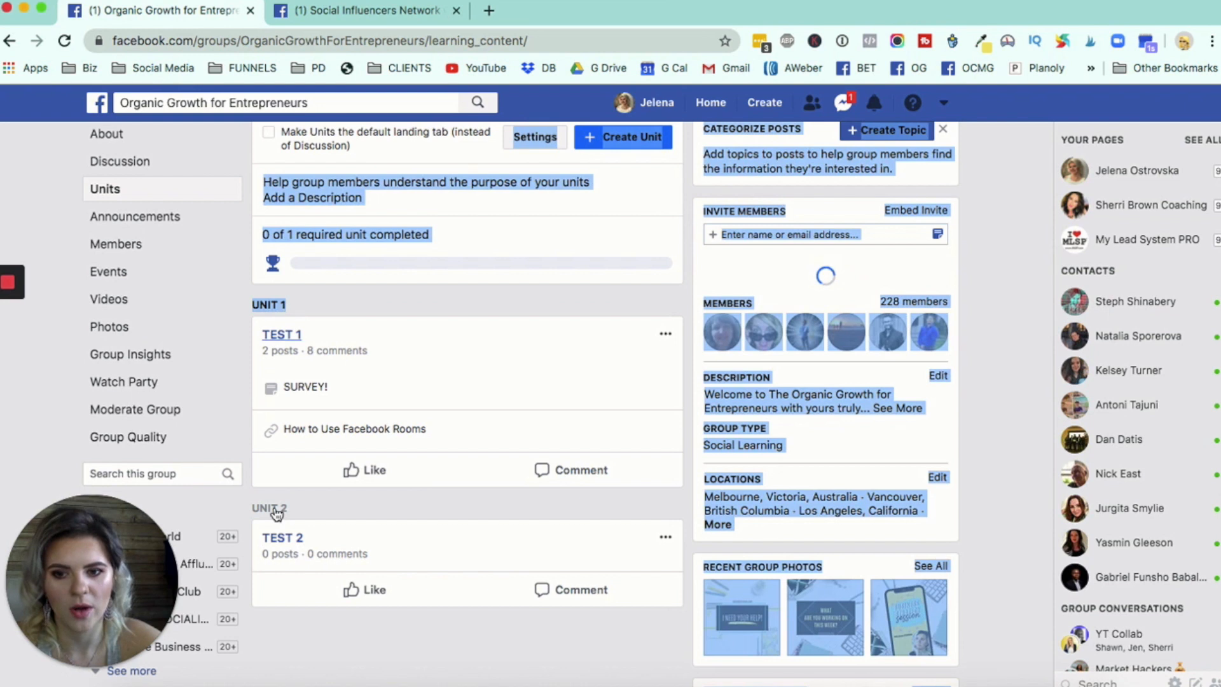
left_click(994, 372)
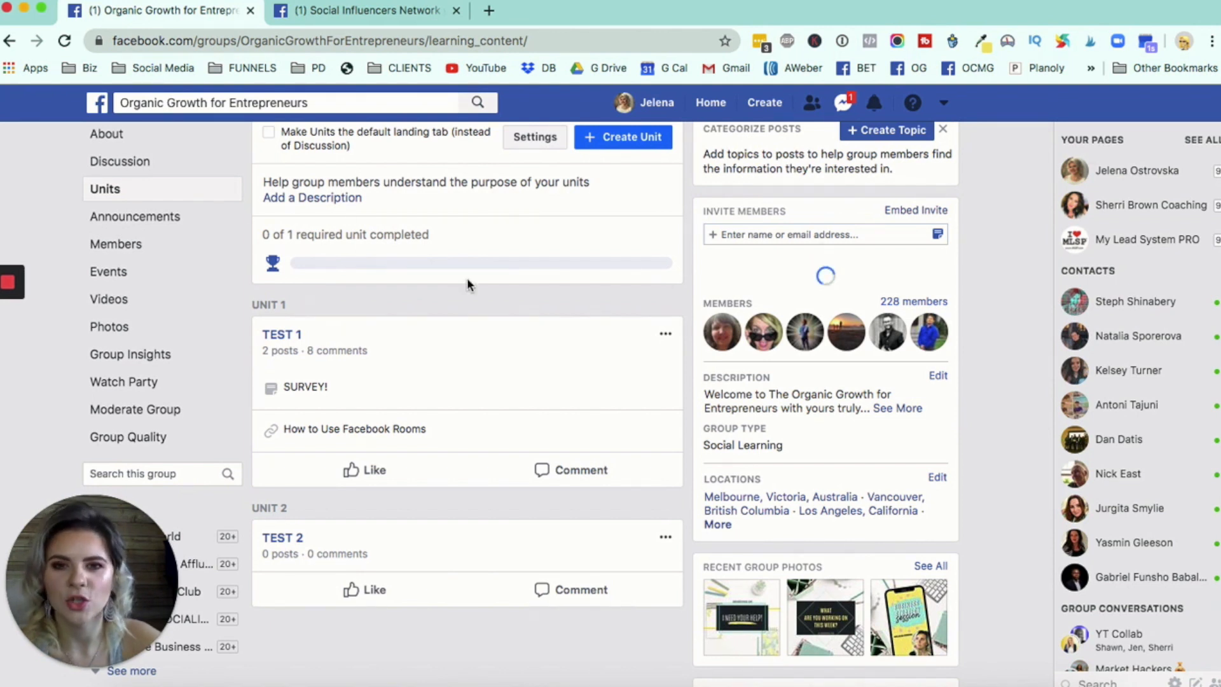
- Open the "SURVEY!" post from the TEST 1 entry, view it on the unit page and return to the units overview
scroll(368, 253, "up", 2)
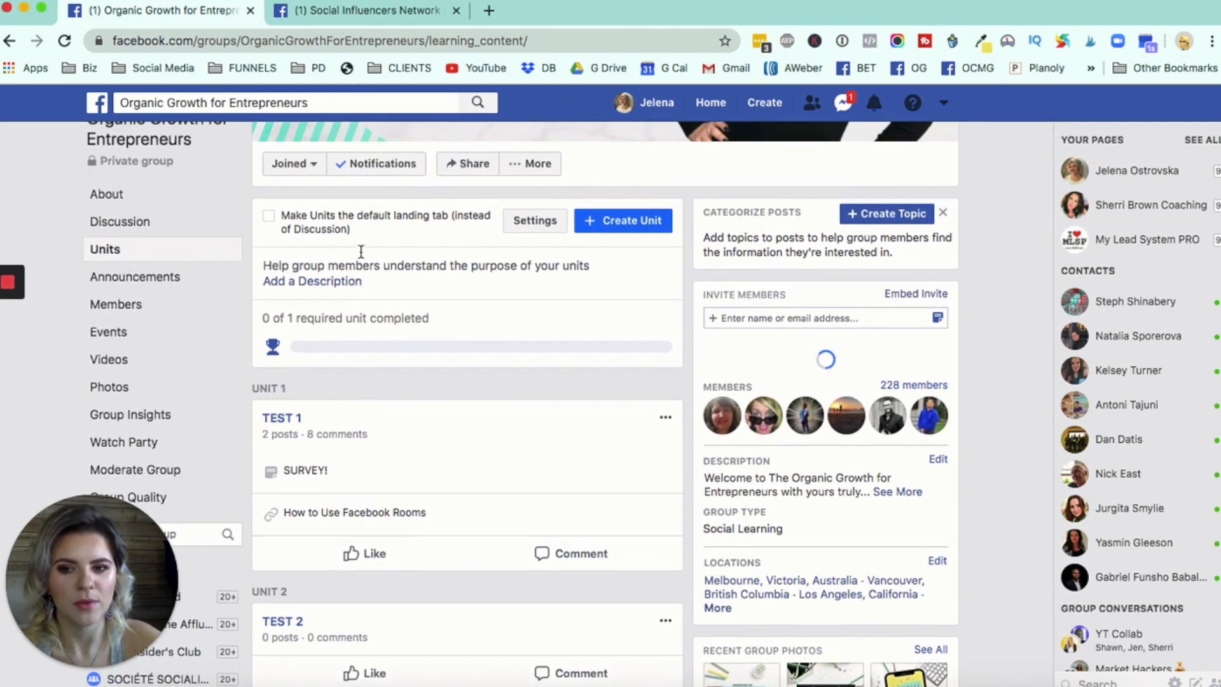
left_click(412, 478)
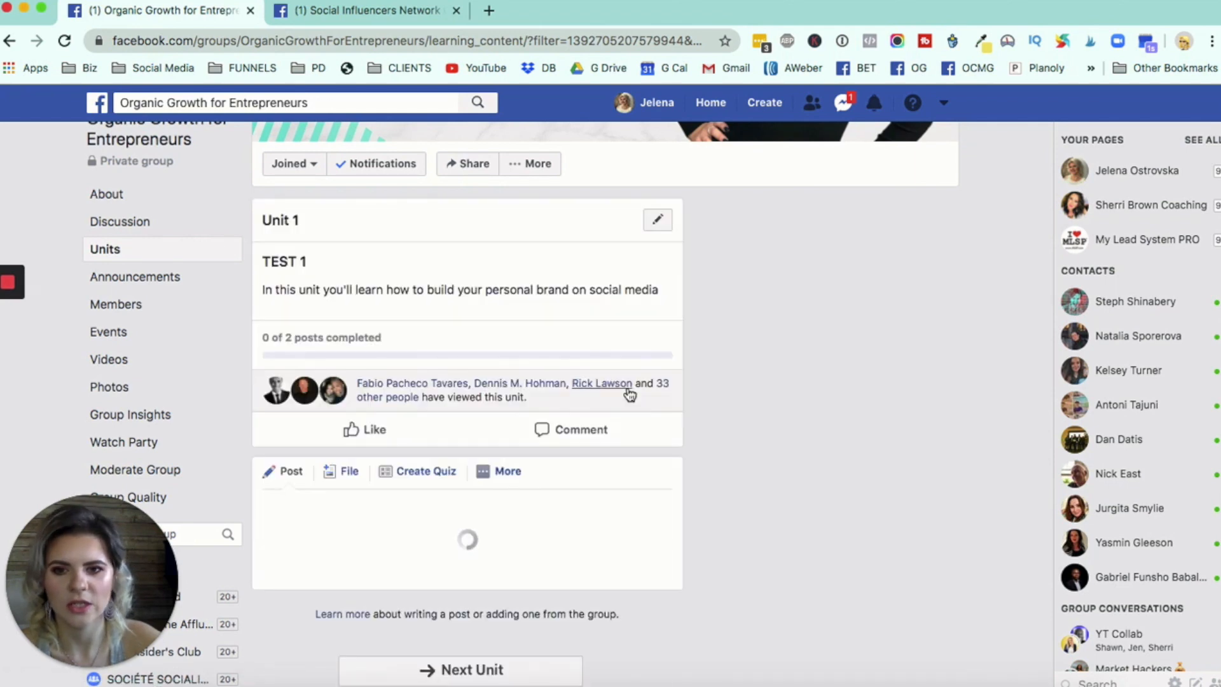
scroll(629, 395, "down", 9)
scroll(478, 341, "up", 8)
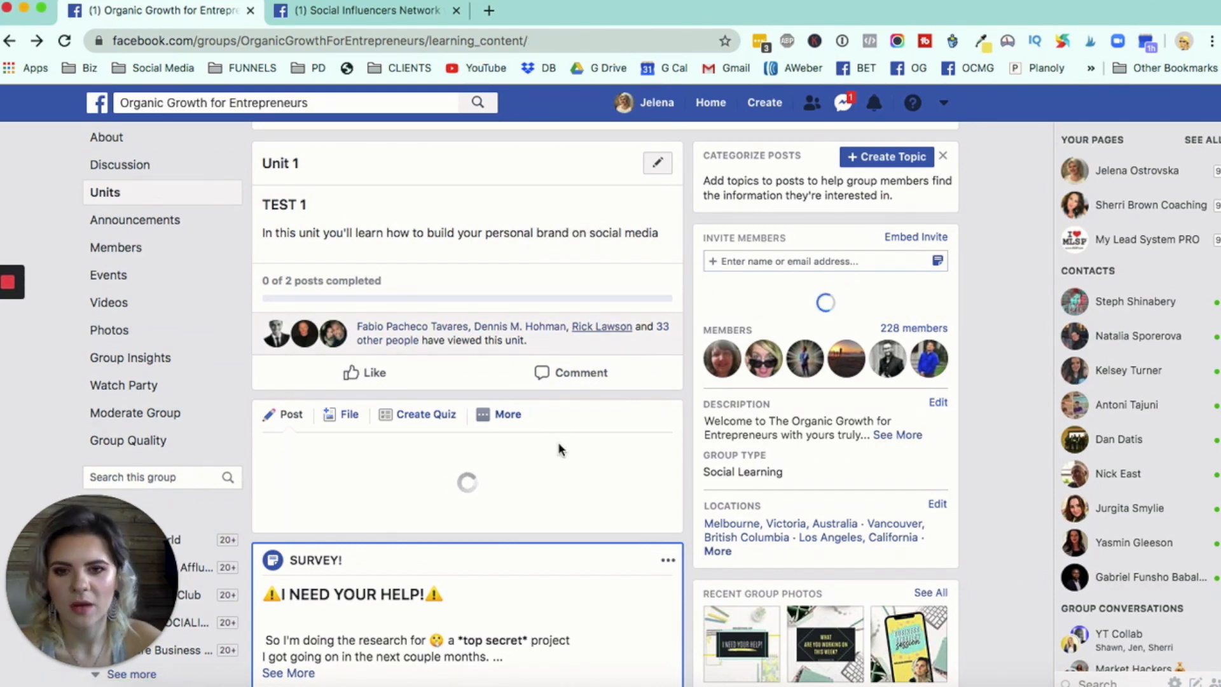
scroll(559, 450, "down", 3)
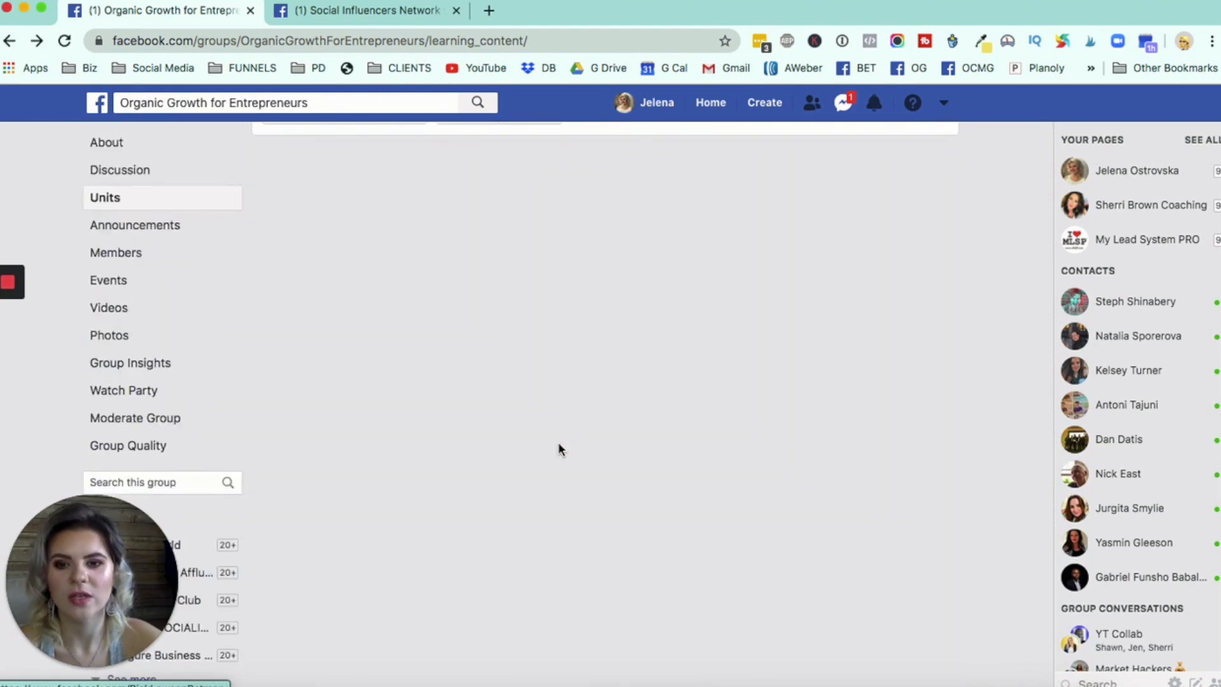